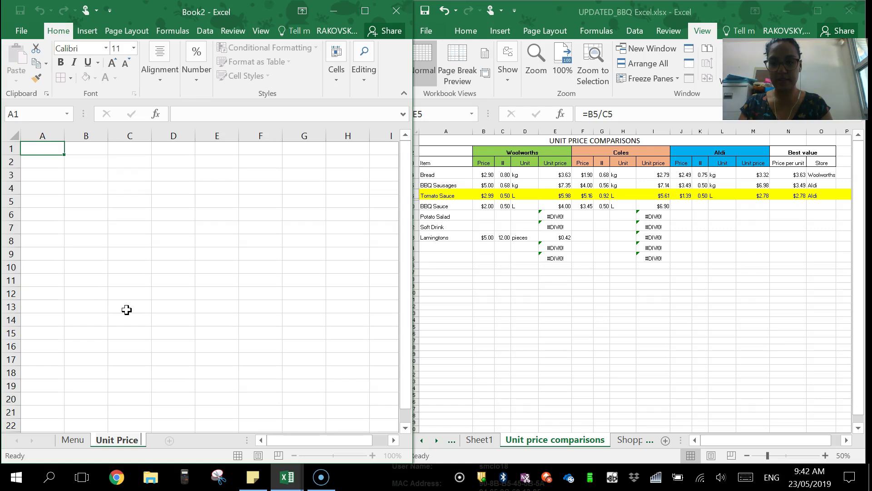
Step: Finish renaming the new sheet as "Unit Price Comparisons"
type("mparisons")
key("Return")
Step: Copy the Menu Item column from the Menu sheet into A1 of Unit Price Comparisons and widen column A
left_click(71, 441)
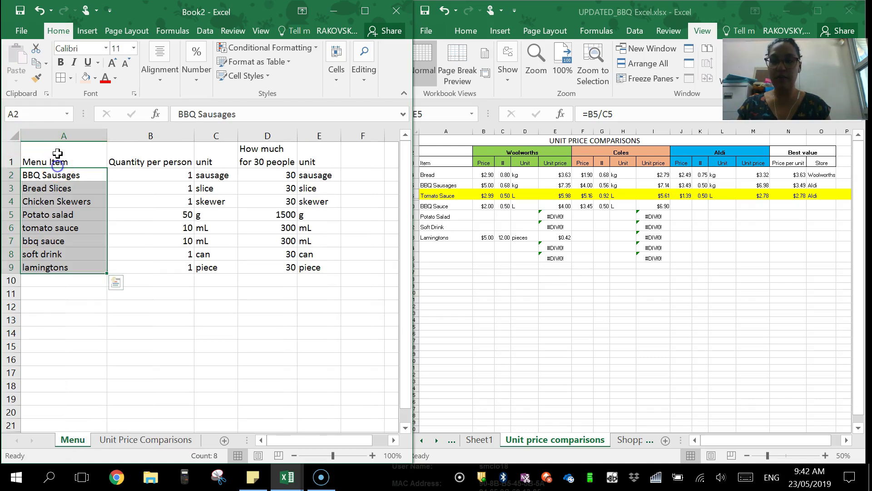
left_click(57, 153)
left_click_drag(58, 153, 53, 267)
key("ctrl+c")
left_click(132, 440)
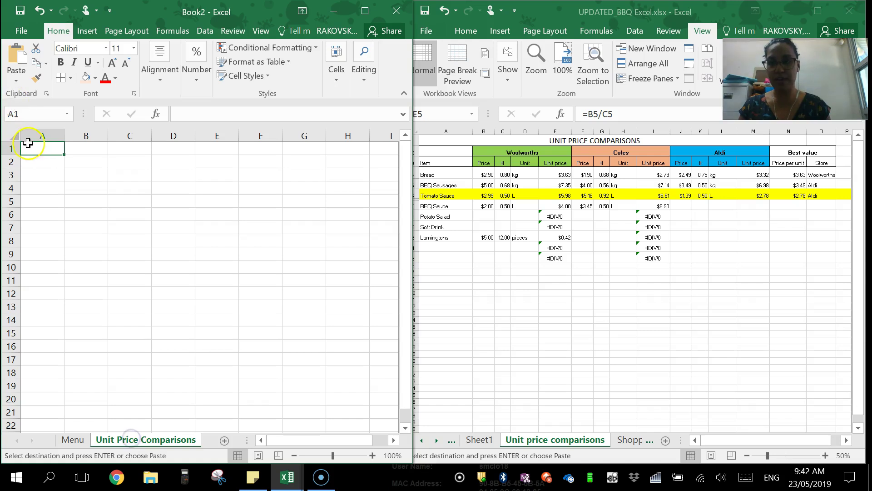
key("ctrl+v")
left_click_drag(64, 137, 90, 139)
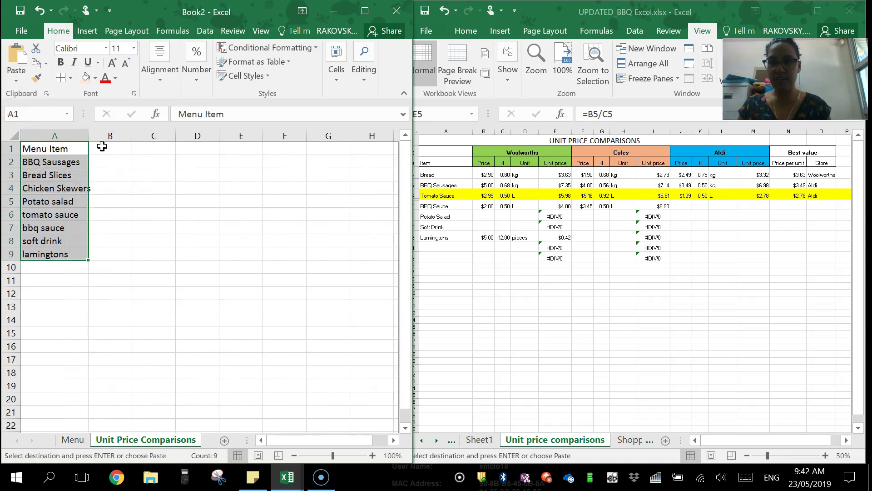
Step: Insert a blank row above the Menu Item heading row
left_click(105, 149)
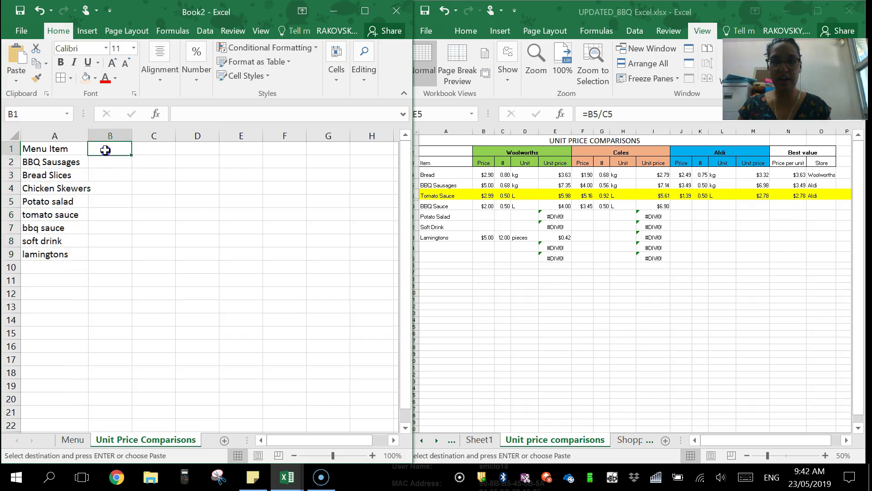
right_click(8, 149)
left_click(224, 195)
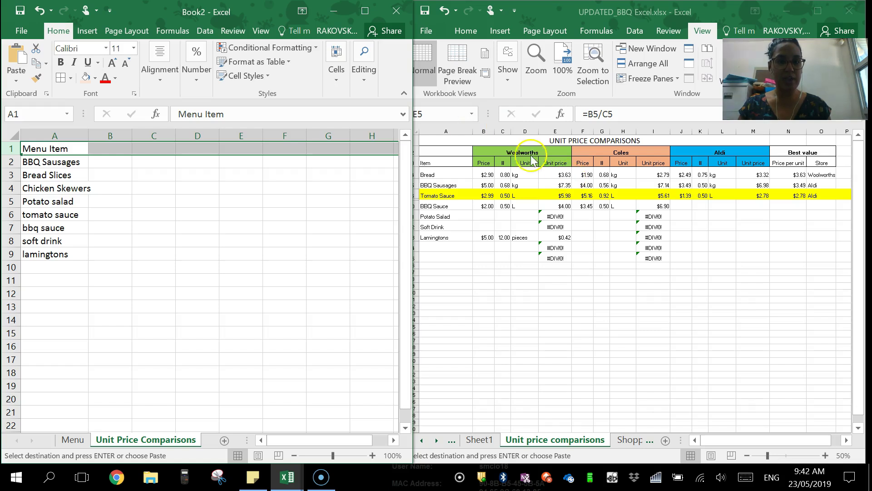
right_click(11, 148)
left_click(43, 237)
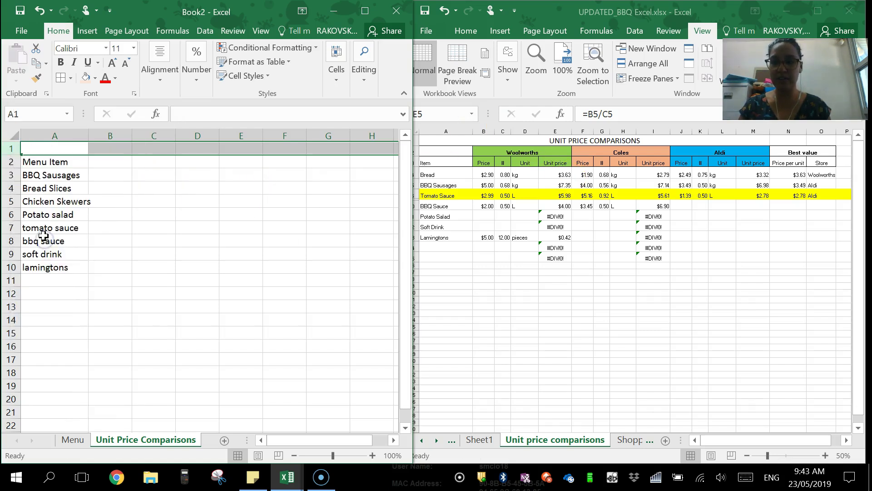
Step: Enter the headings "Price", "Size of prodcut", "Unit" and "Unit Price" in cells B2 to E2
left_click(123, 148)
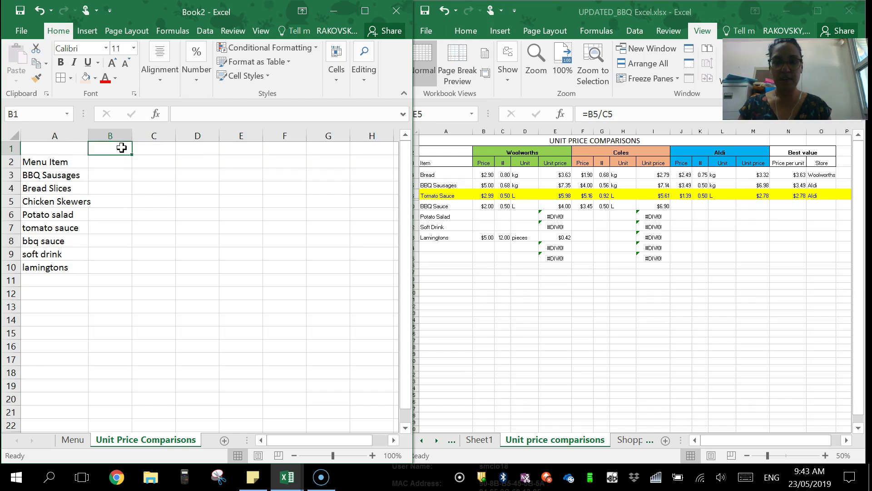
left_click(124, 162)
type("Price")
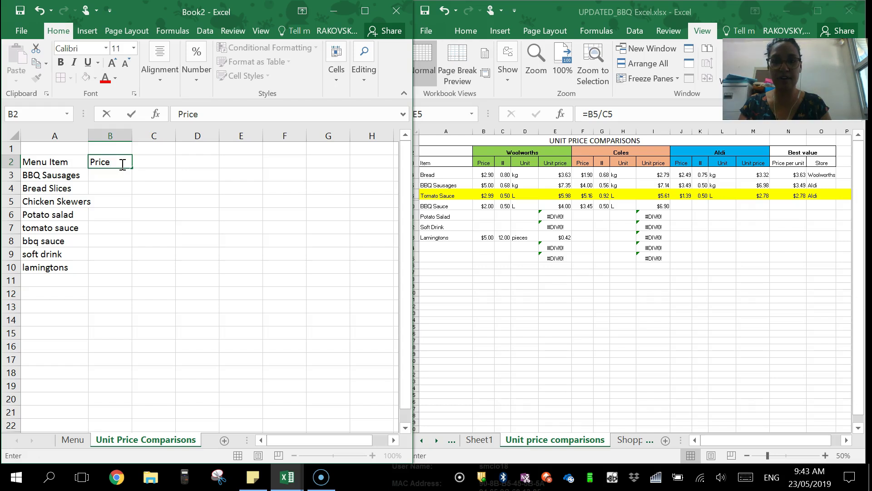
key("Tab")
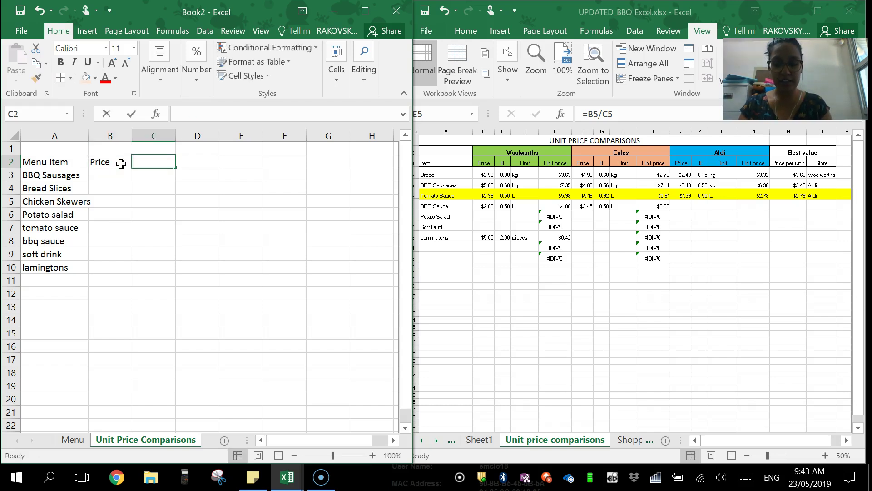
type("Size of prodcut")
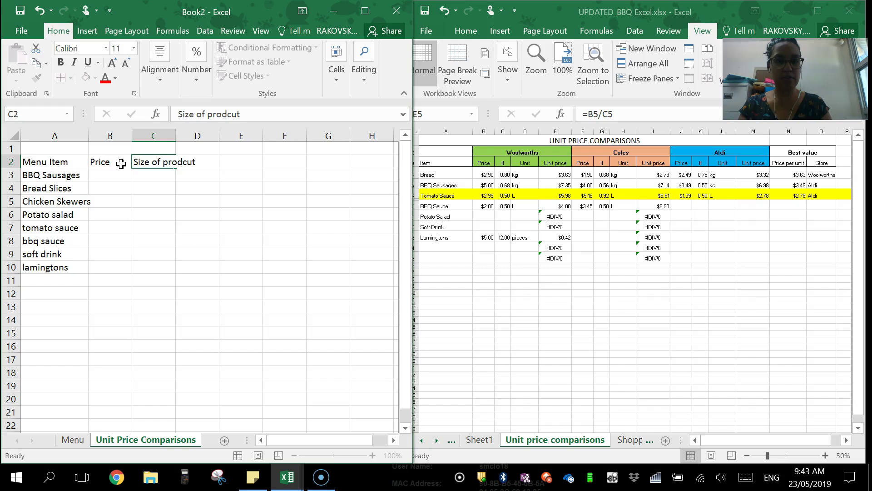
key("Tab")
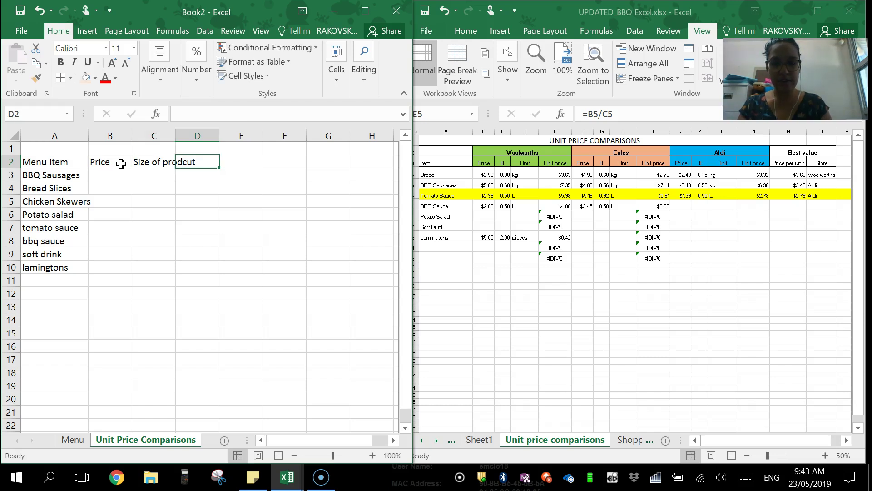
type("Unit")
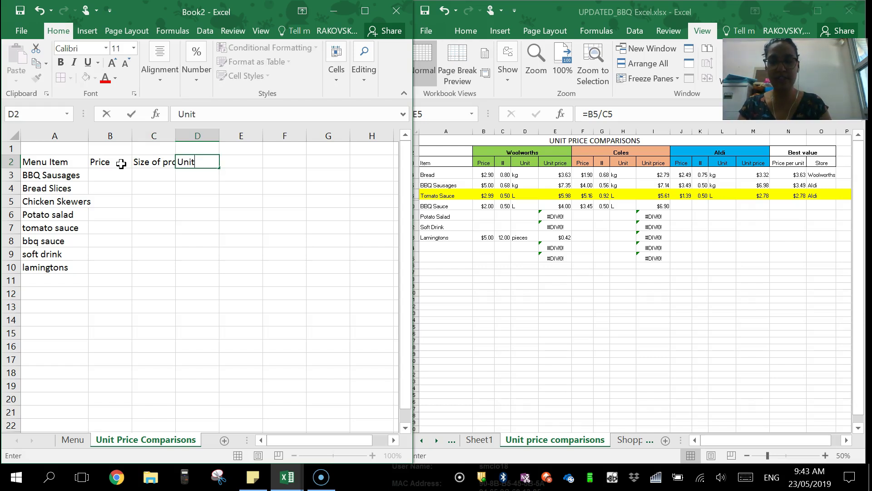
key("Tab")
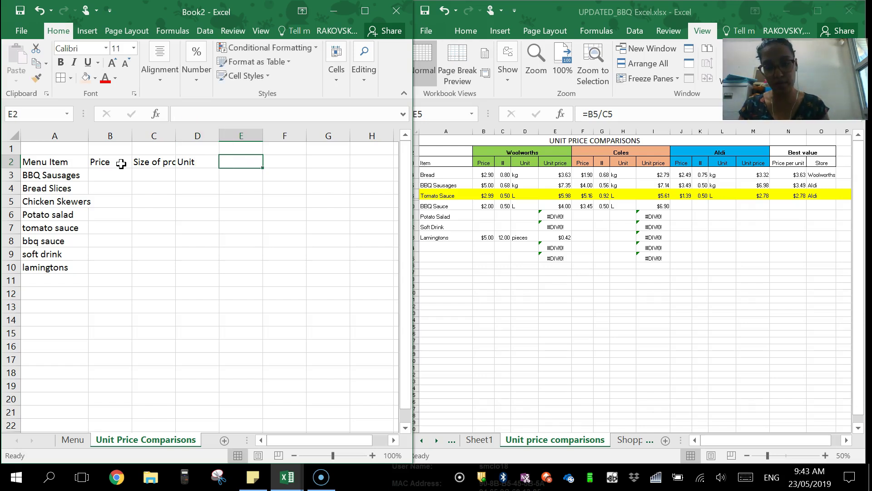
type("Unit Price")
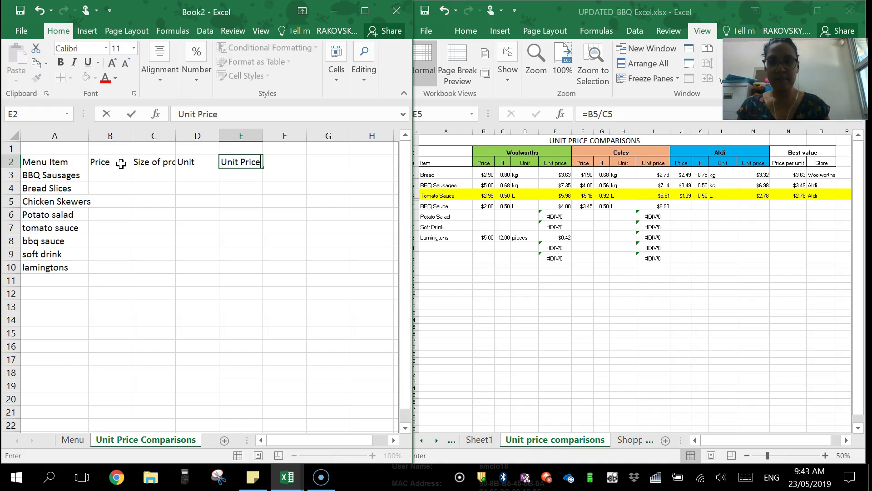
left_click(122, 164)
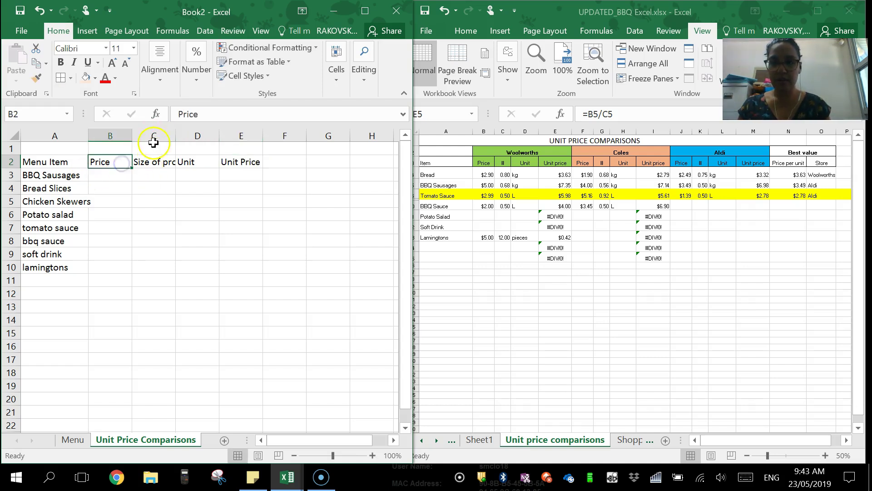
Step: Correct the heading in C2 to "Size of product"
left_click(153, 162)
left_click(227, 113)
key("Delete")
key("Return")
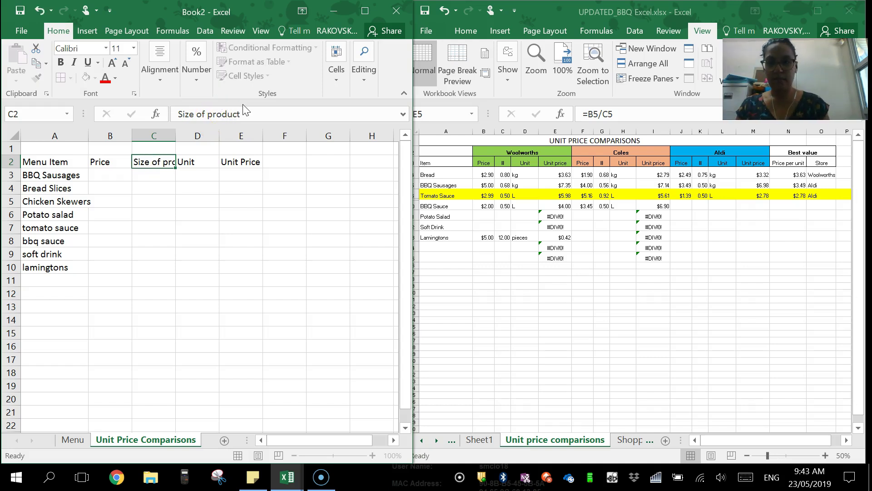
Step: Wrap the text in the heading row, row 2
left_click(10, 162)
left_click(160, 69)
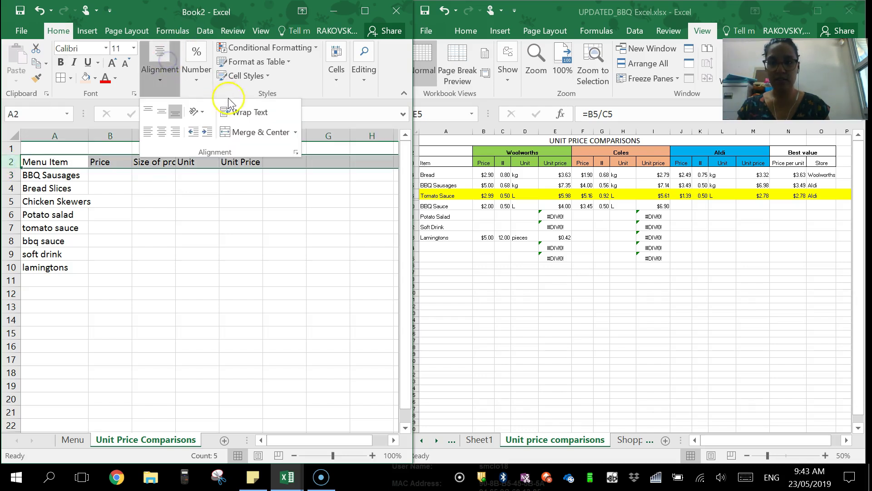
left_click(234, 112)
left_click(155, 200)
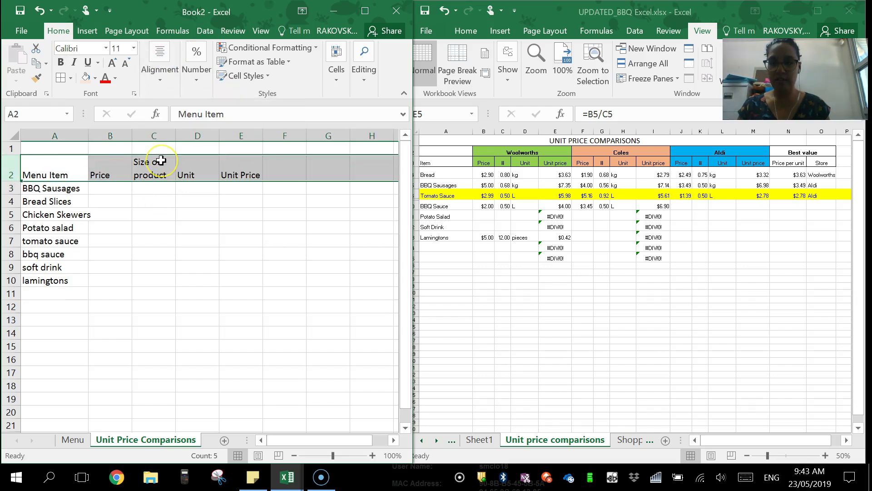
Step: Merge and center B1:E1 above the first group of headings and label it "Woolworths"
left_click(124, 150)
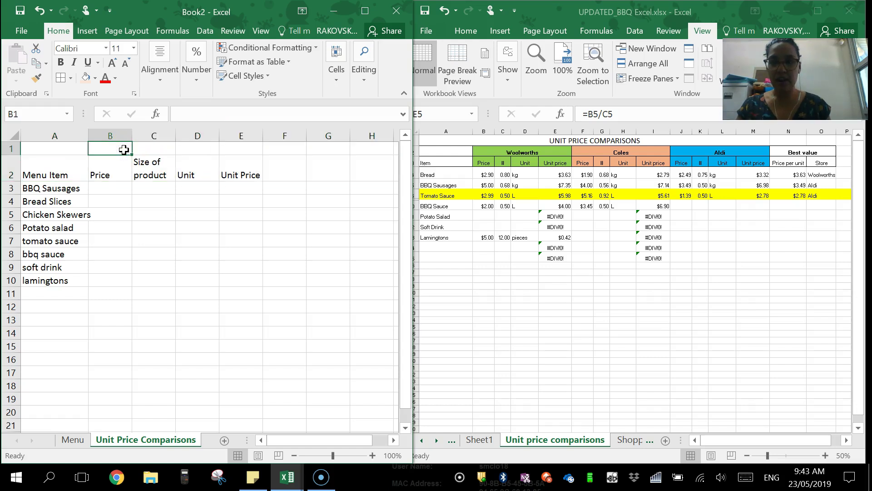
left_click_drag(124, 150, 234, 151)
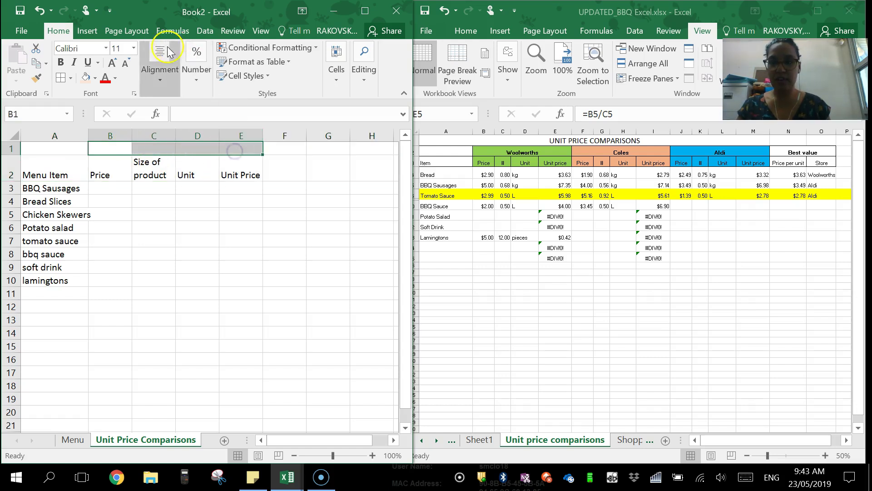
left_click(160, 52)
left_click(255, 132)
left_click(111, 142)
type("Woolworths")
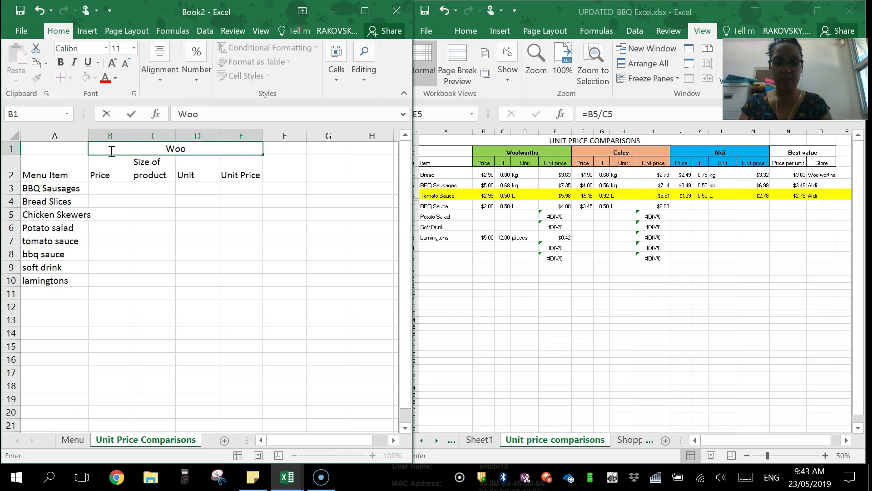
Step: Merge and center F1:I1 beside the Woolworths heading and label it "Coles"
left_click(288, 148)
mouse_move(289, 149)
left_mouse_down()
mouse_move(395, 146)
mouse_move(290, 144)
left_mouse_up()
left_click(391, 440)
left_click(391, 440)
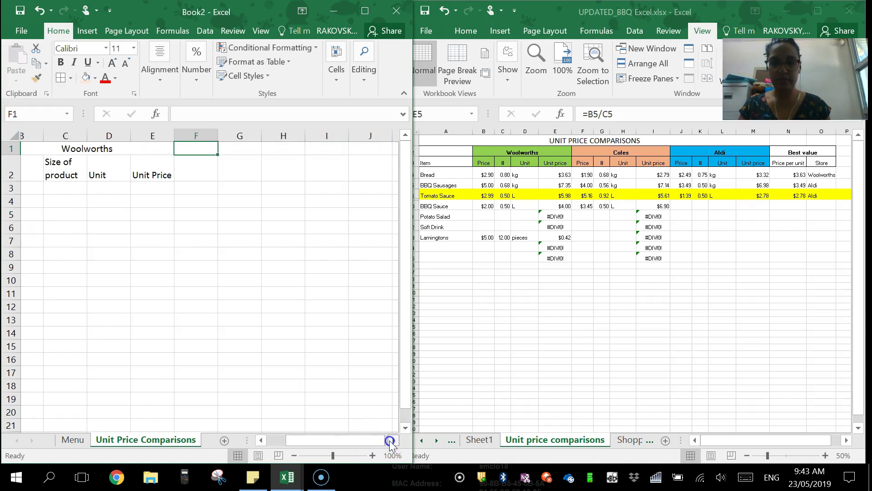
left_click_drag(189, 146, 291, 150)
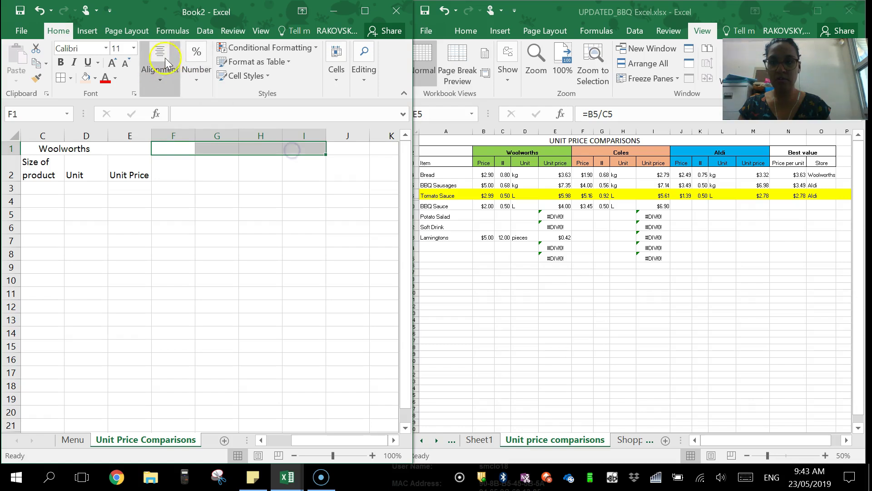
left_click(160, 68)
left_click(239, 133)
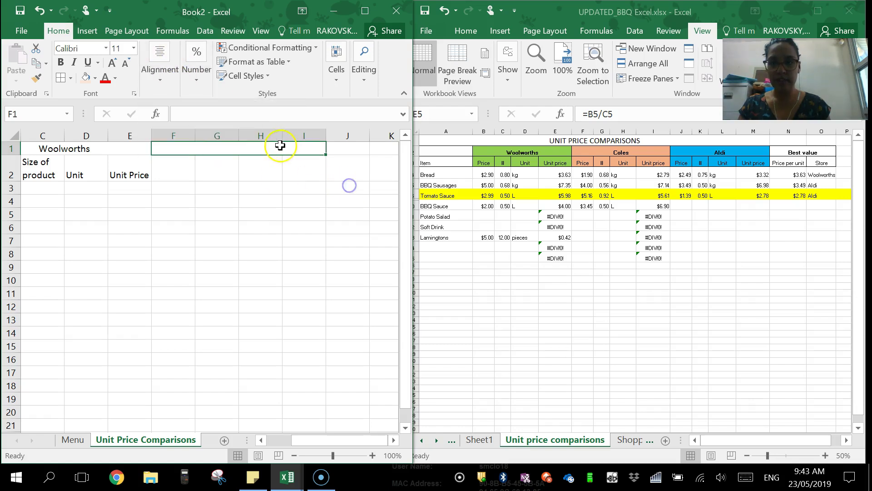
left_click(288, 113)
type("Coles")
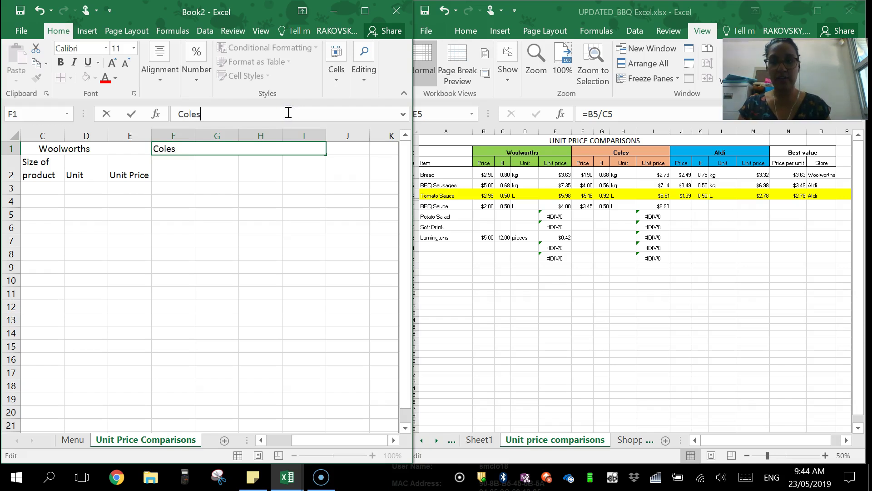
Step: Copy the Woolworths column headings in B2:E2 to F2:I2 under Coles
left_click(162, 169)
left_click(261, 440)
left_click(260, 440)
left_click_drag(119, 177, 240, 172)
key("ctrl+c")
left_click(273, 169)
key("ctrl+v")
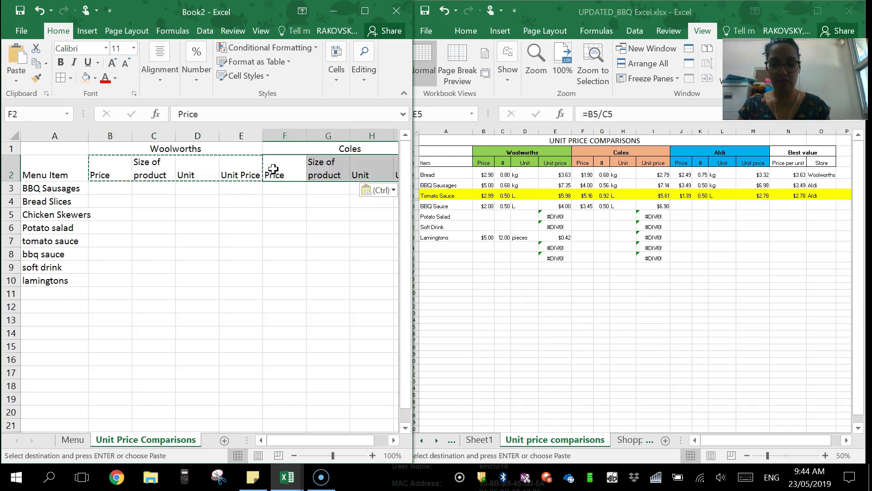
Step: Merge and center J1:K1 beside the Coles heading and label it "Best Buy"
left_click(397, 440)
left_click(397, 440)
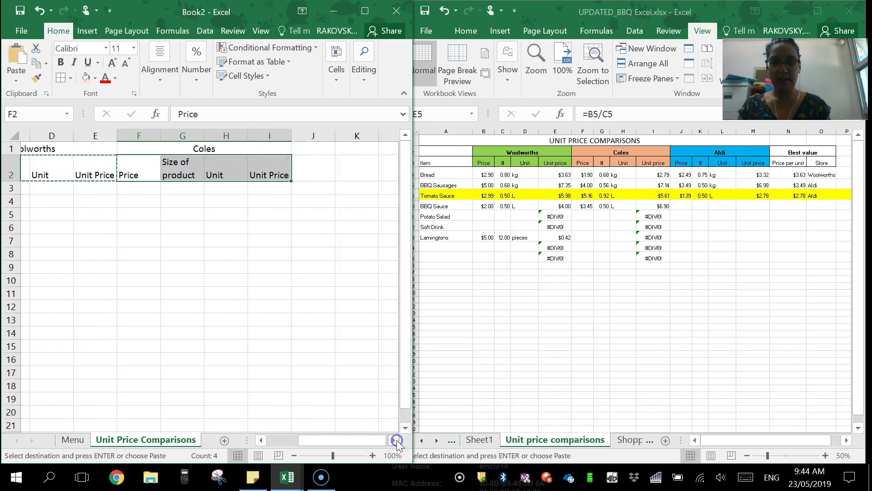
left_click(397, 440)
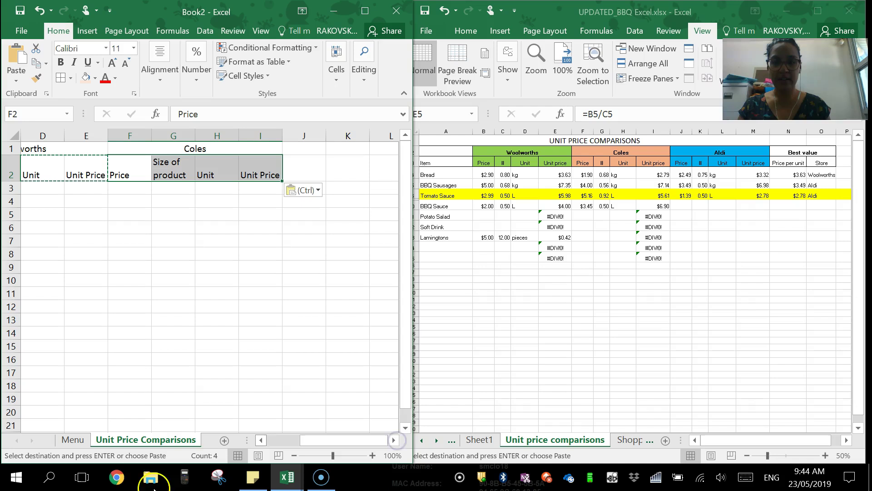
left_click(299, 147)
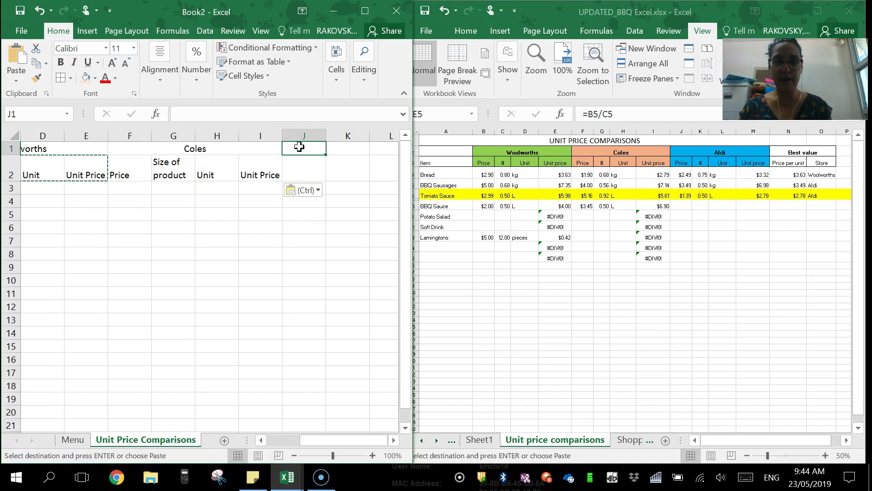
left_click_drag(301, 146, 332, 149)
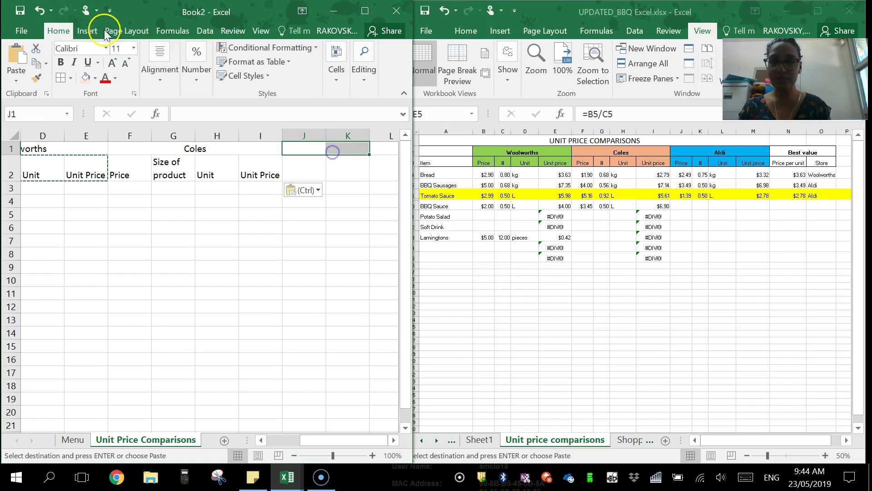
left_click(159, 64)
left_click(248, 131)
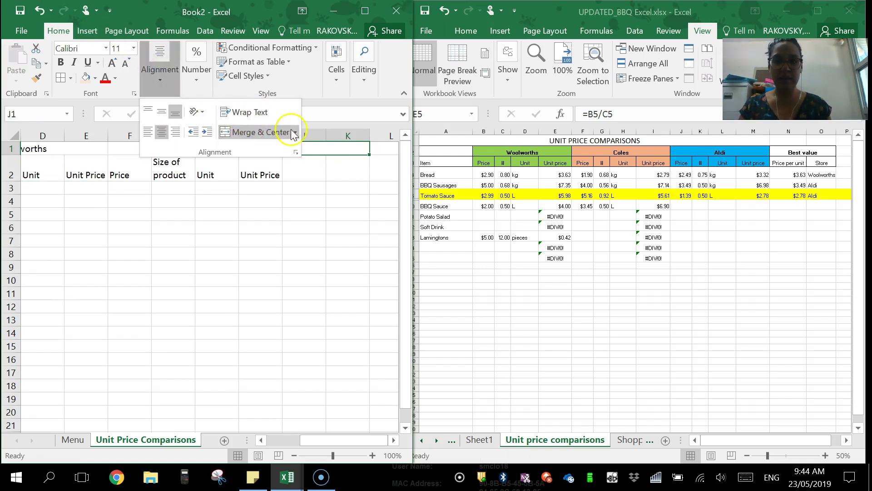
left_click(319, 144)
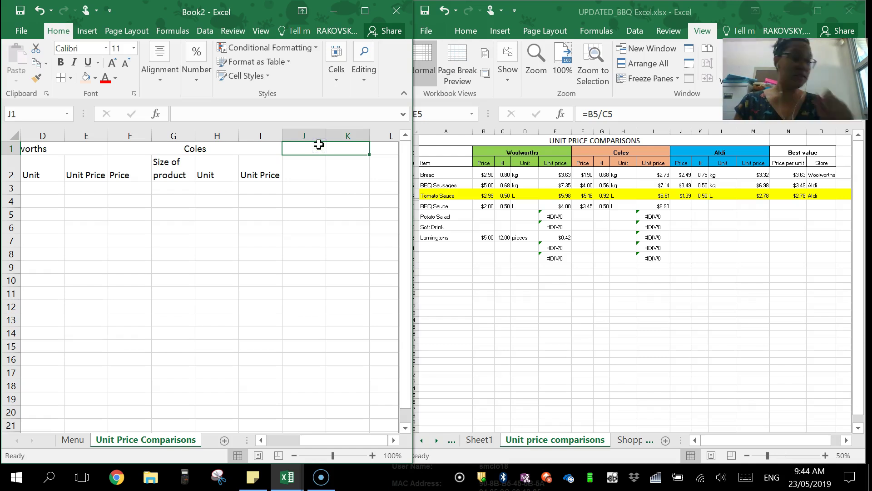
type("Be")
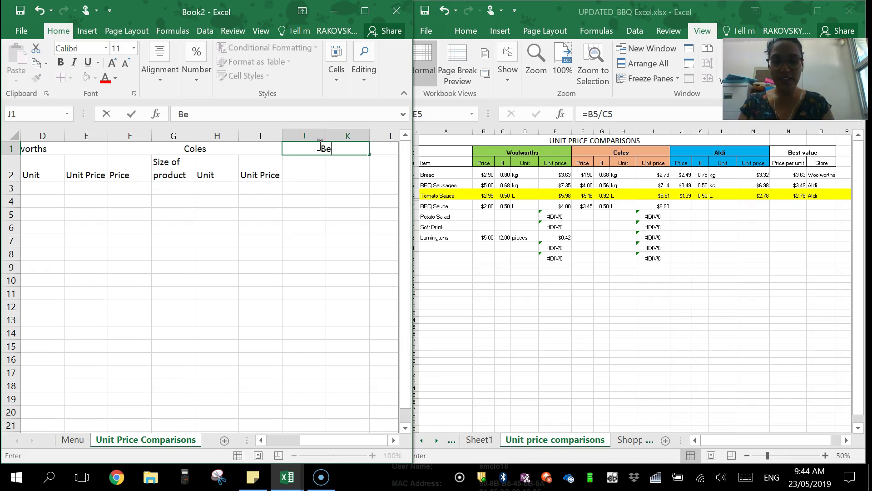
type("st Buy")
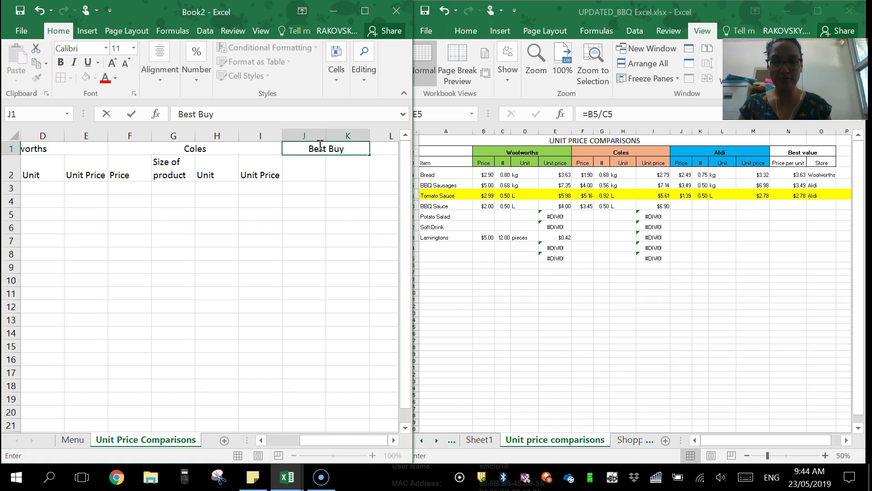
left_click(319, 167)
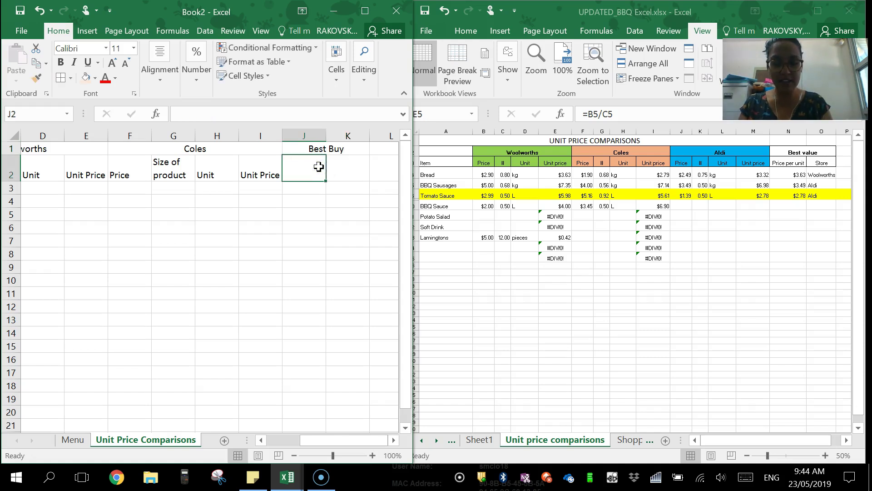
Step: Enter the headings "Price per unit" in J2 and "Store" in K2 under Best Buy
type("Price per unit")
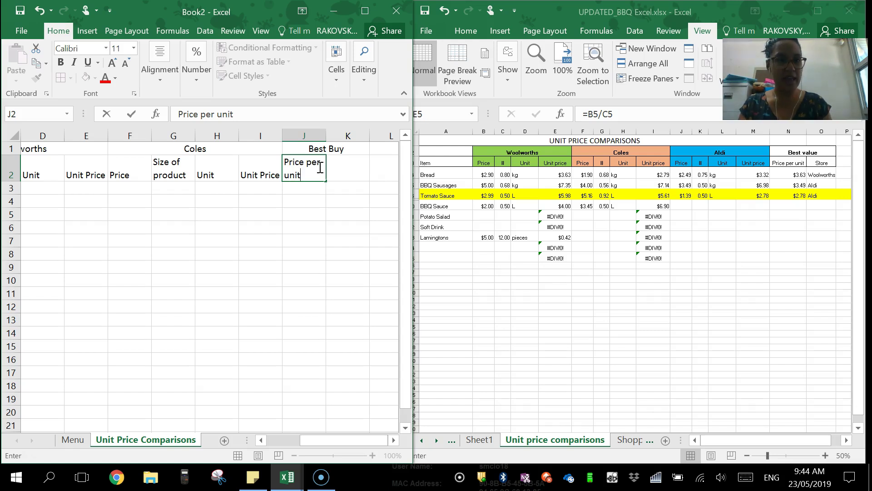
key("Tab")
type("Store")
left_click(319, 168)
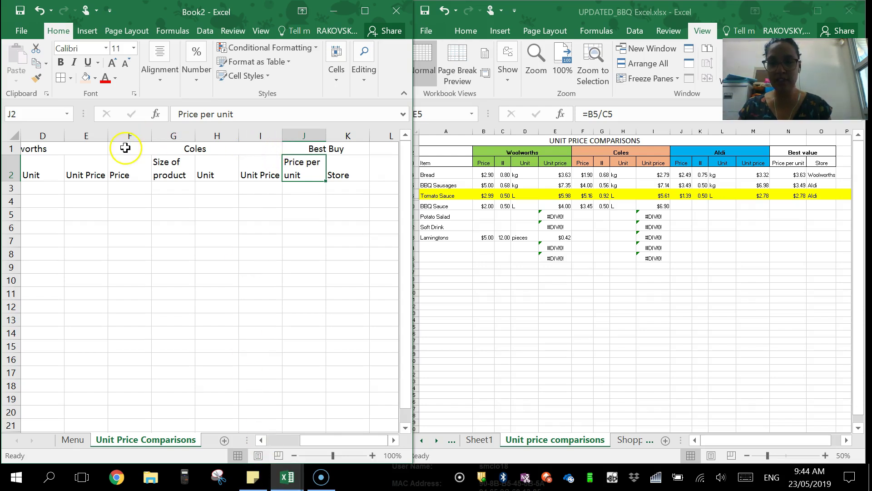
Step: Widen the new workbook's window across the screen and apply all borders to the table range A1:K10
left_click_drag(310, 440, 276, 441)
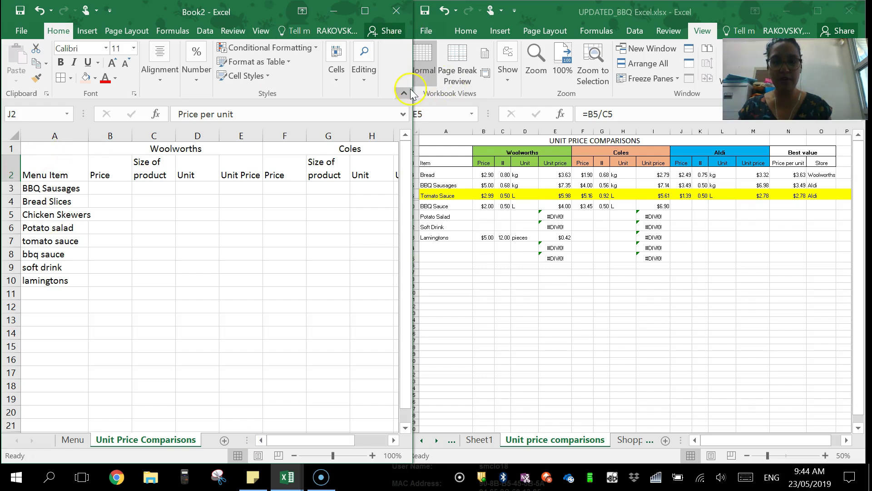
left_click_drag(412, 83, 866, 87)
left_click_drag(45, 150, 486, 282)
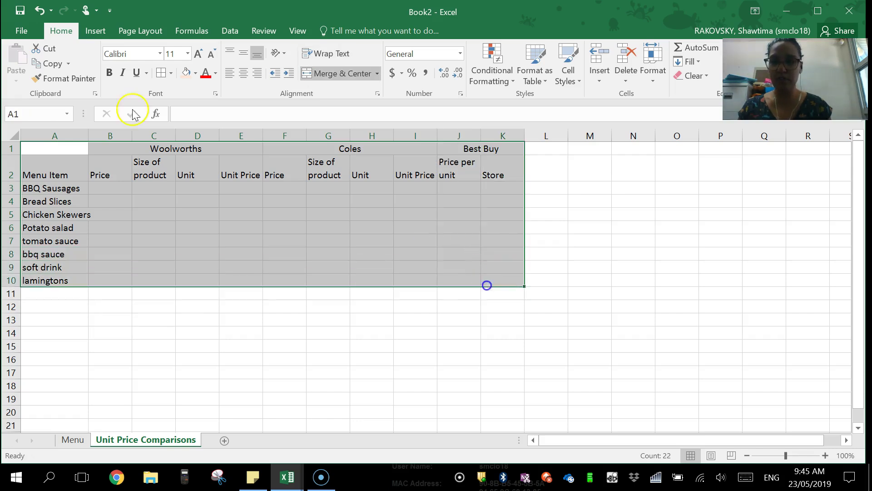
left_click(162, 73)
left_click(170, 74)
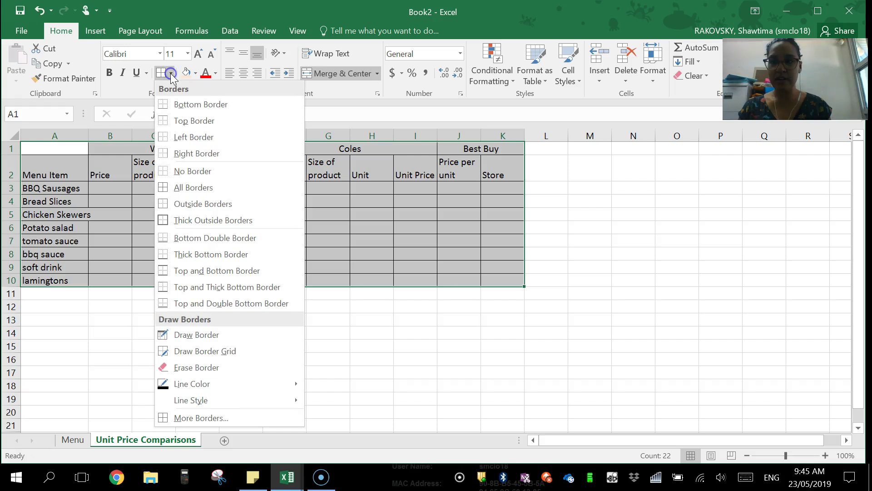
left_click(163, 185)
left_click(164, 225)
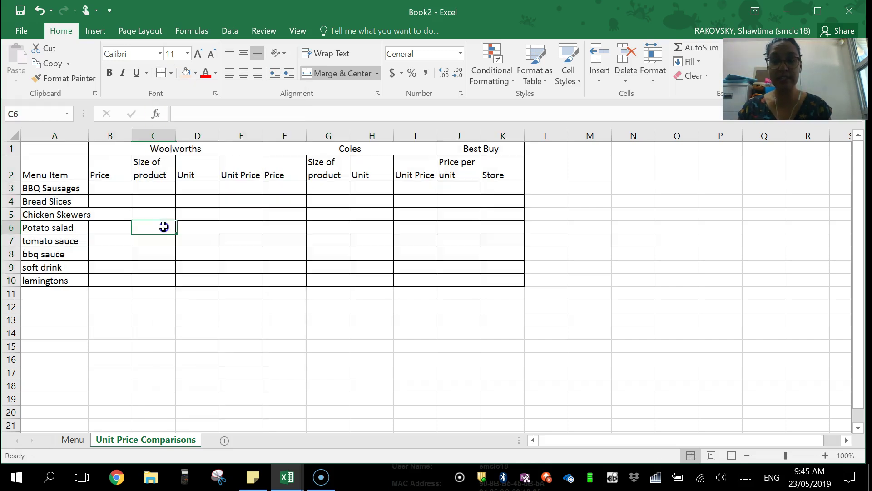
Step: Fill the Woolworths heading and its column headings in B1:E2 with light green
left_click(108, 150)
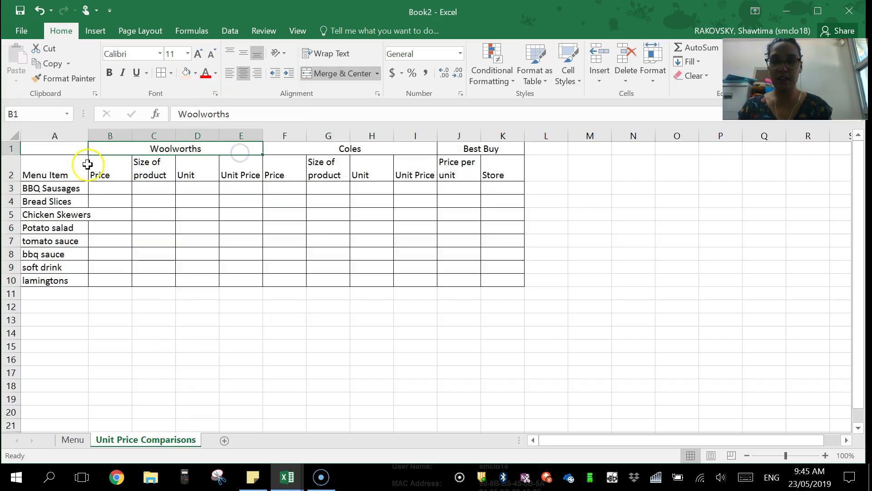
left_click_drag(107, 150, 222, 175)
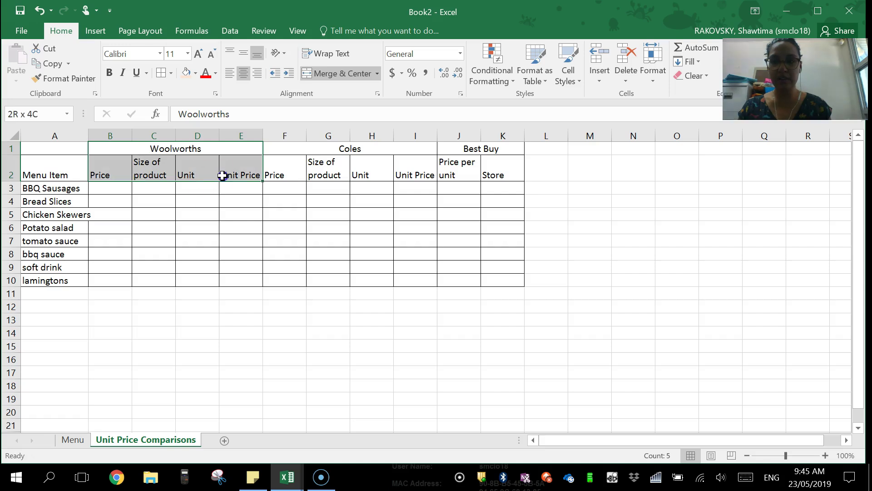
left_click(196, 73)
left_click(279, 113)
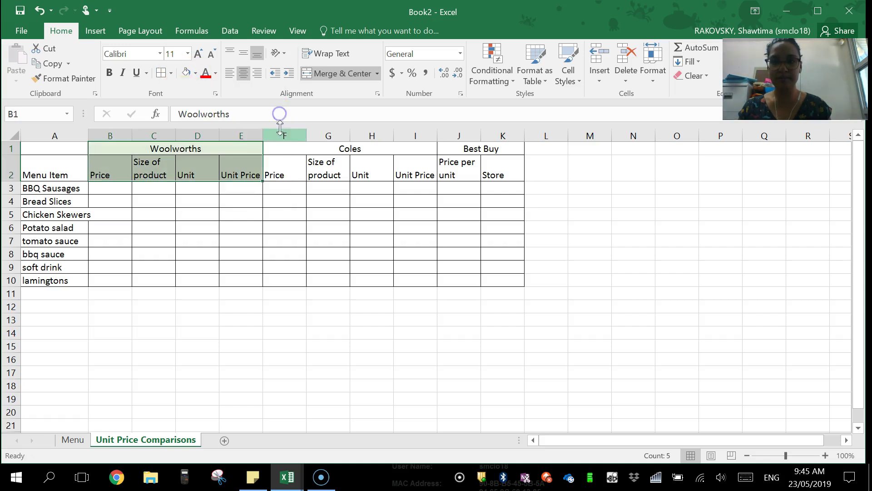
Step: Fill the Coles heading and its column headings in F1:I2 with light orange
left_click_drag(284, 148, 384, 169)
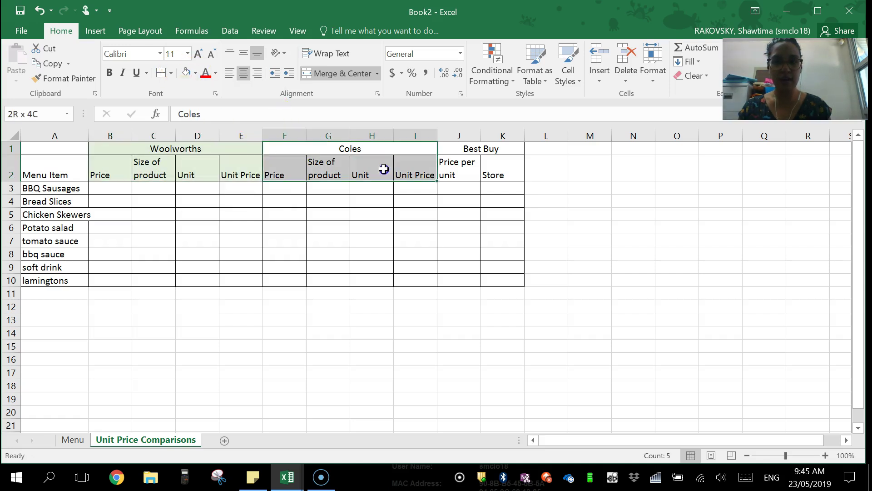
left_click(196, 73)
left_click(237, 112)
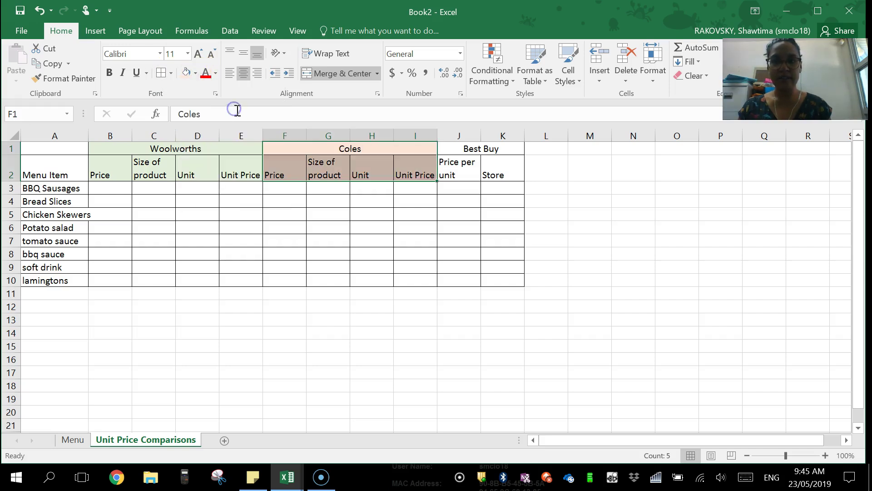
Step: Fill the whole Best Buy block J1:K10 with light gold
left_click_drag(462, 150, 512, 279)
left_click(195, 73)
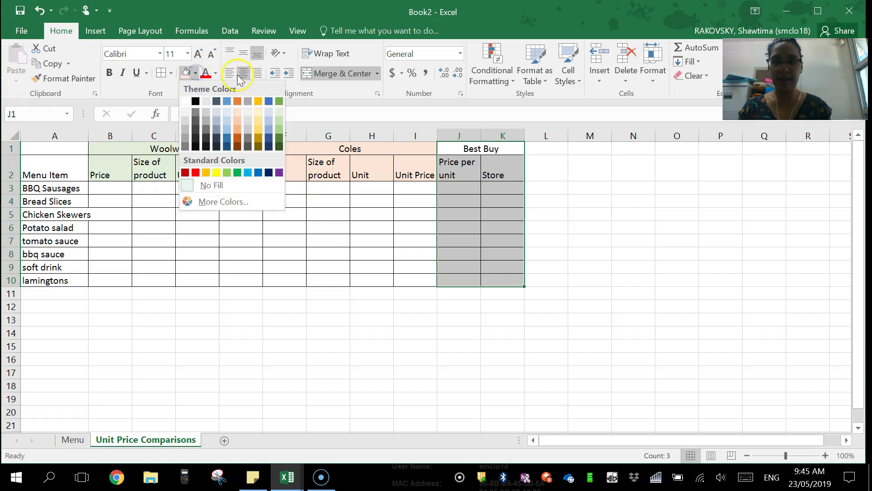
left_click(258, 116)
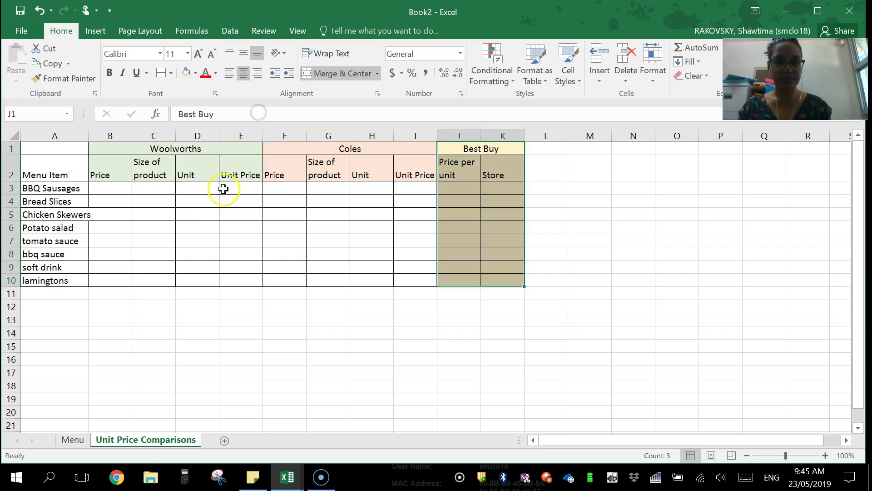
left_click(214, 202)
Step: Enter the Woolworths details for BBQ Sausages in row 3: price 5, size 0.580 and unit kg
left_click(113, 191)
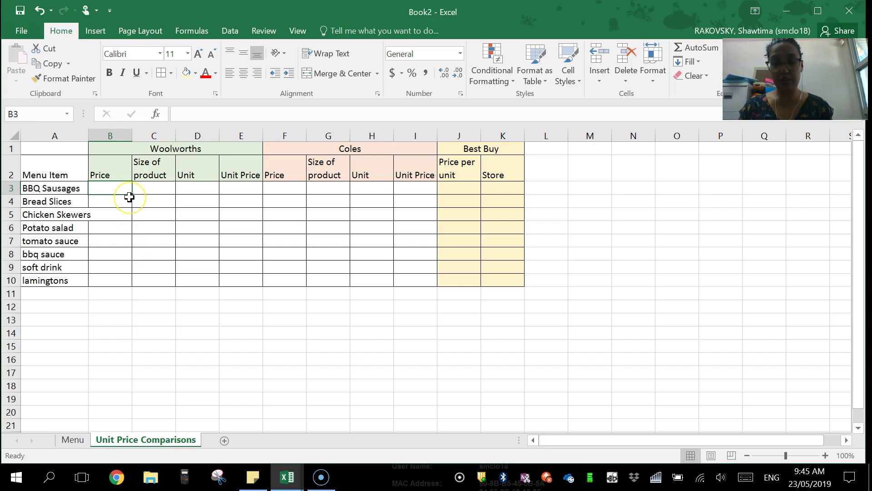
type("5")
key("Tab")
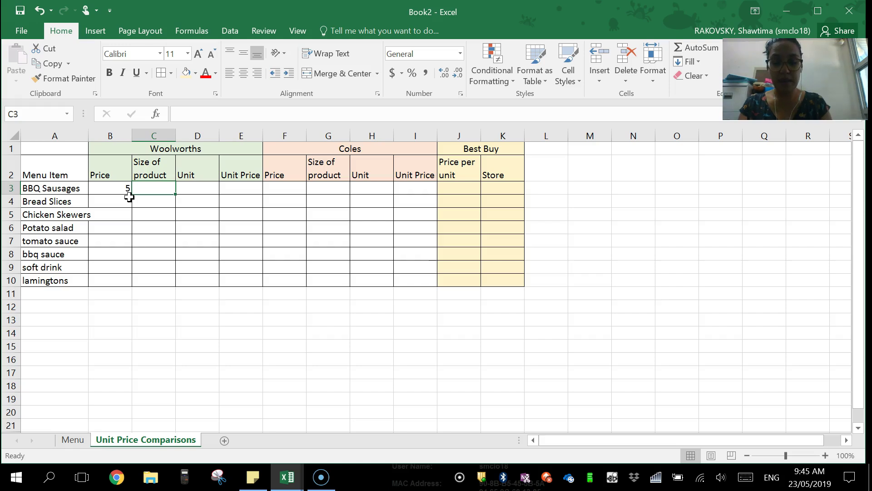
type("5")
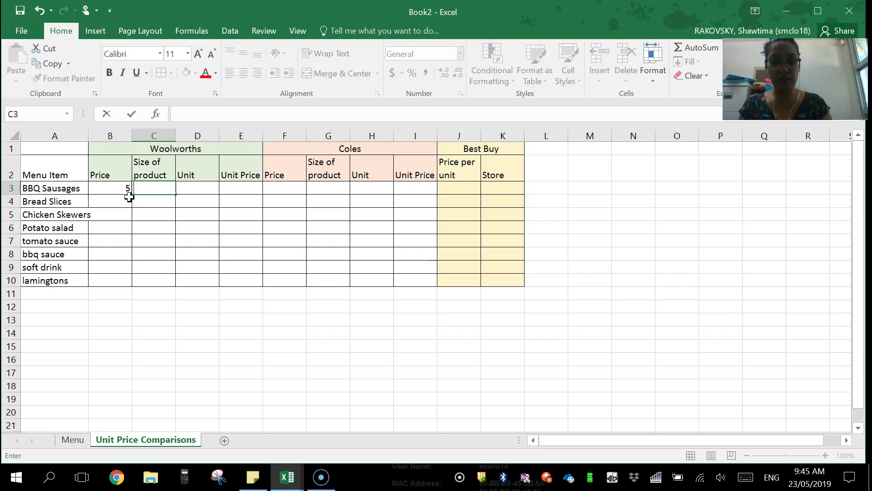
type(".580")
key("Tab")
type("k")
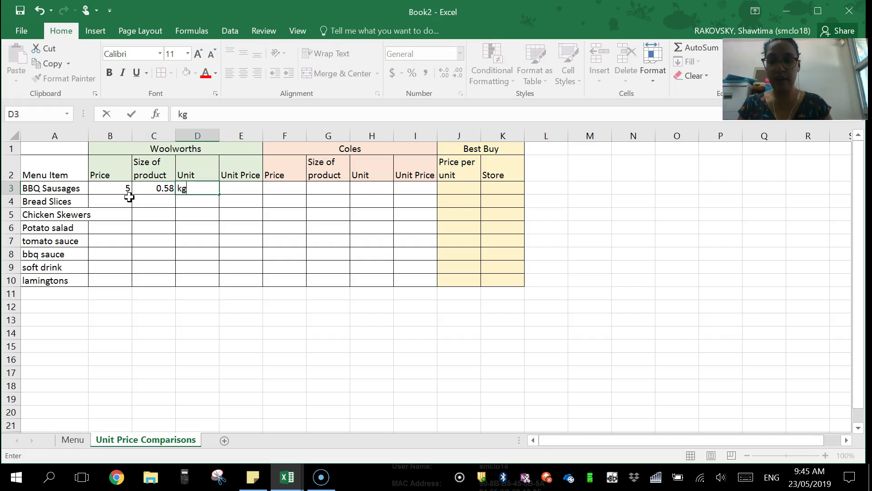
type("g")
key("Tab")
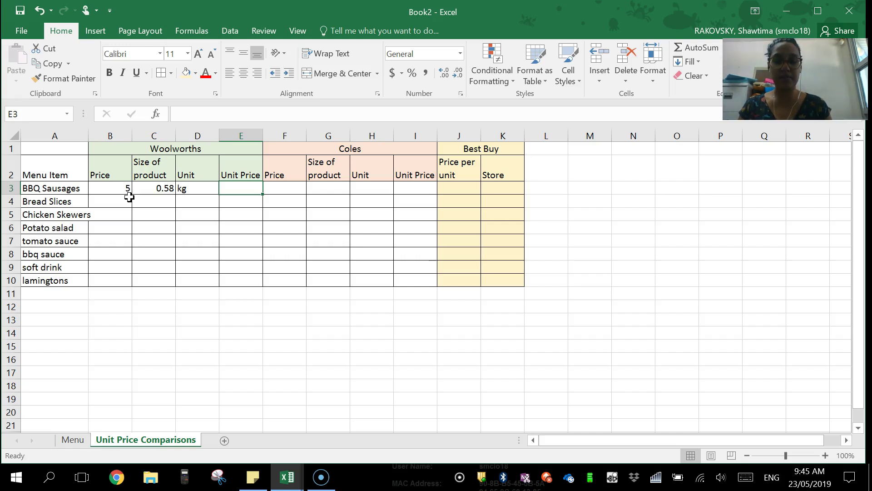
Step: Calculate the Woolworths unit price of BBQ Sausages in E3 with the formula =B3/C3
type("=")
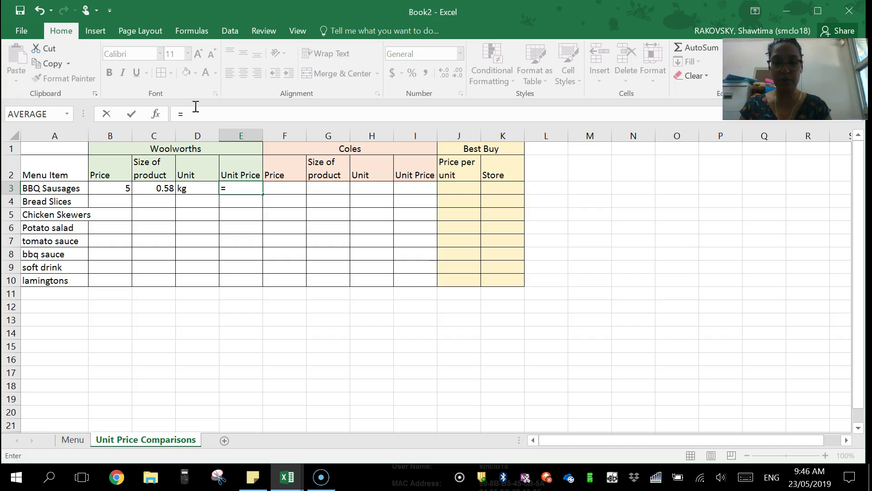
type("b")
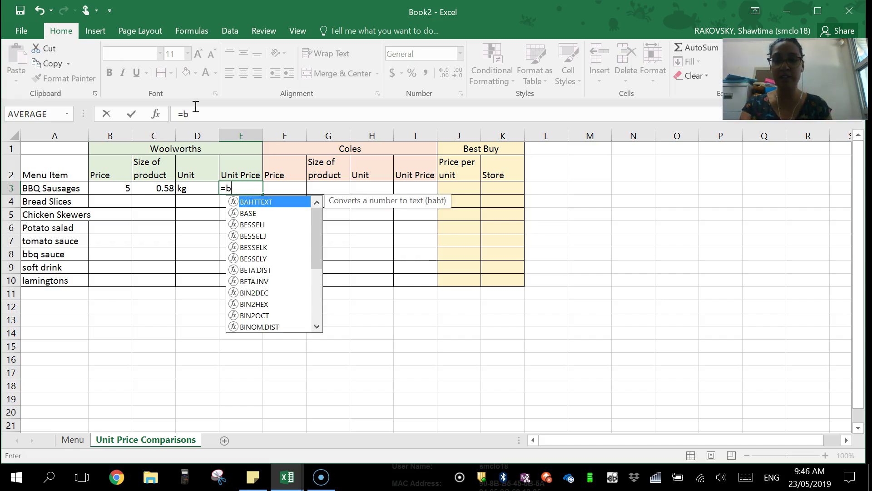
type("3/")
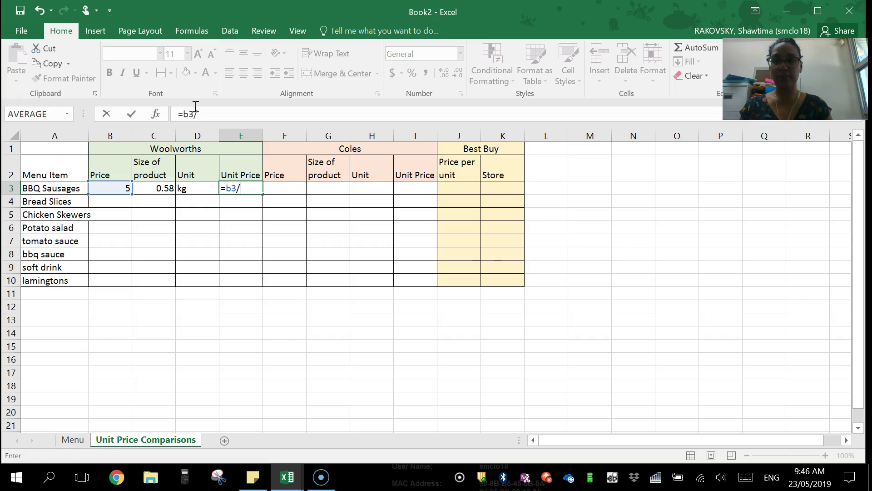
type("c3")
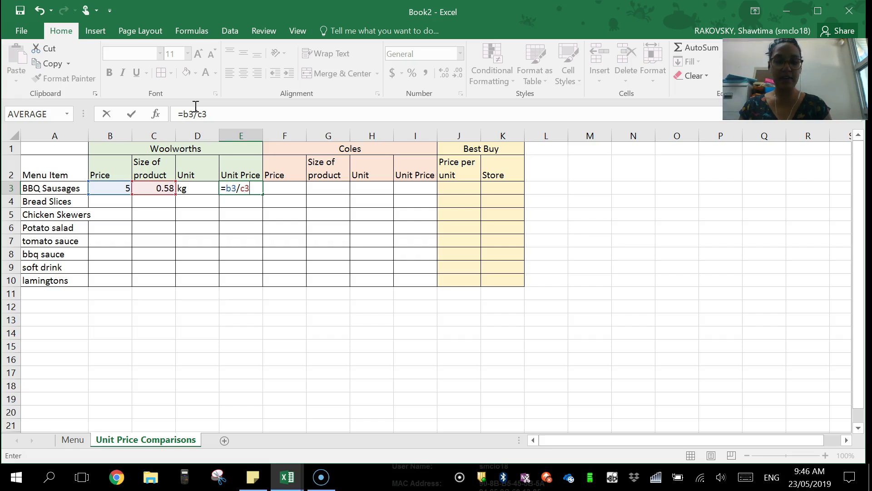
key("Return")
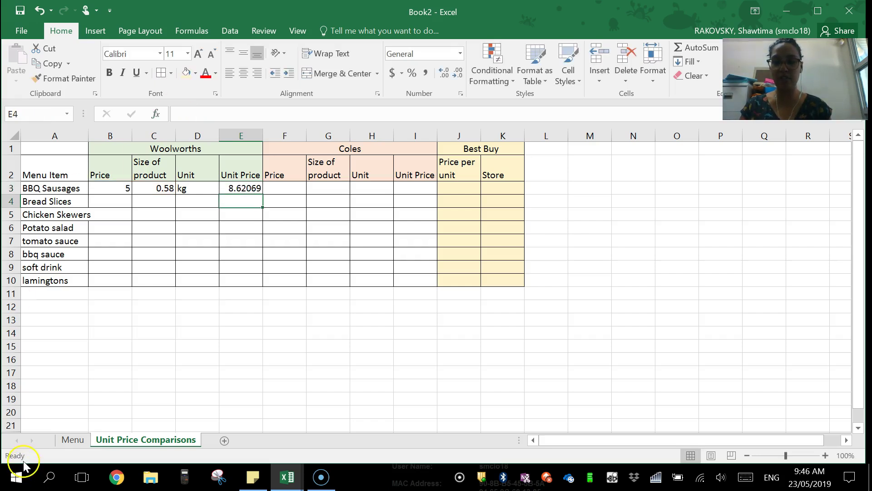
Step: Enter the Woolworths details for Bread Slices in row 4: price 2.50, size 0.8 and unit kg
left_click(131, 204)
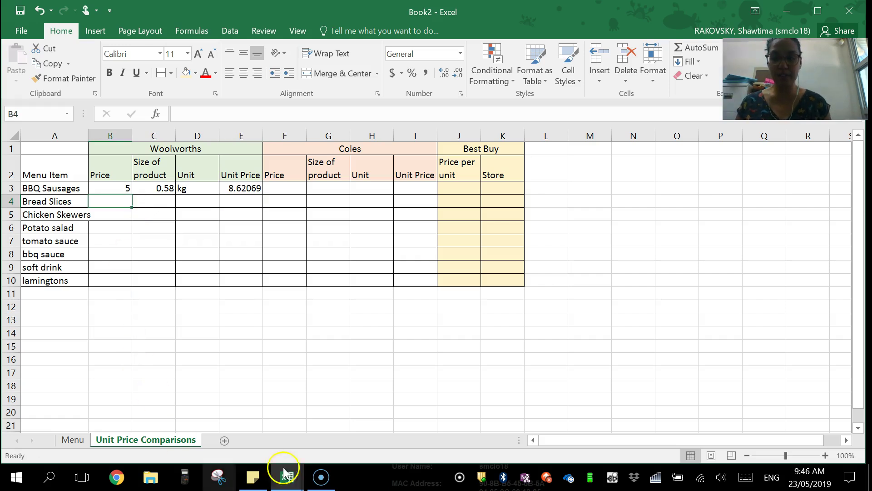
mouse_move(289, 482)
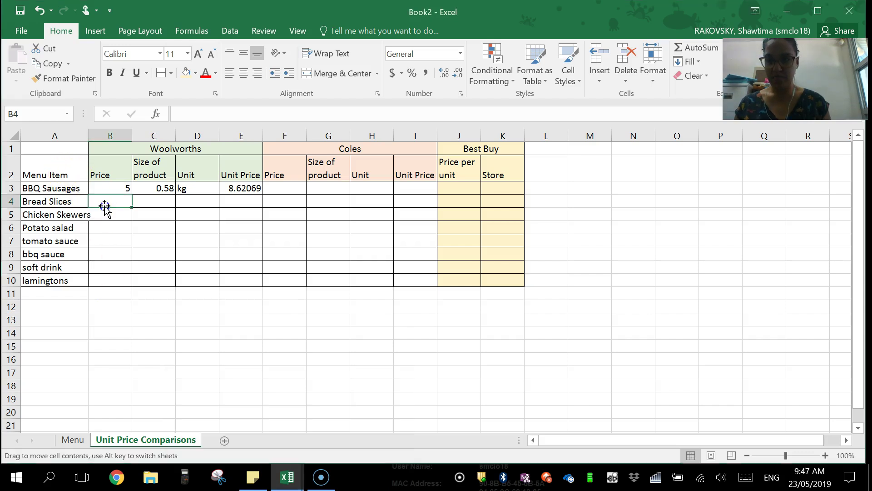
type("2.50")
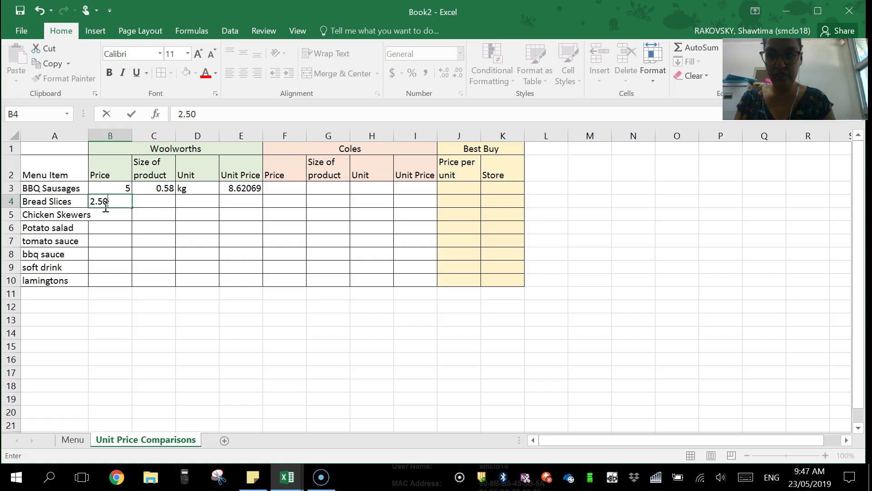
key("Tab")
type("0.8")
key("Tab")
type("kg")
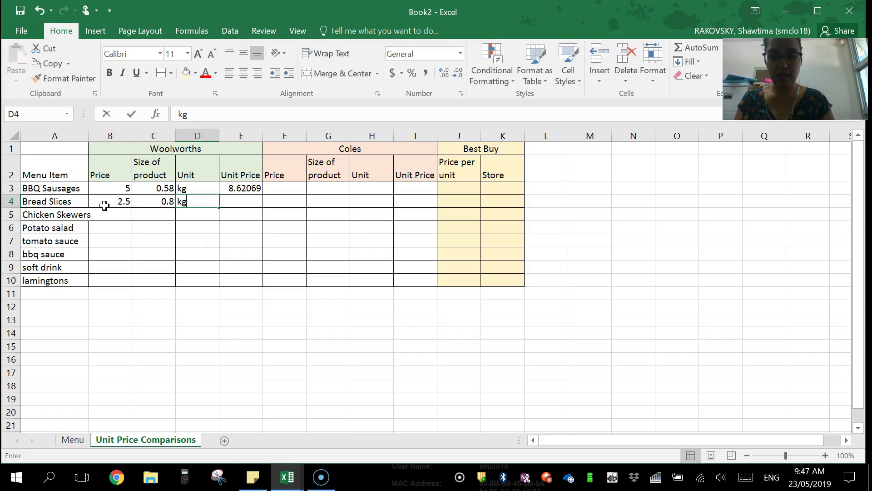
key("Tab")
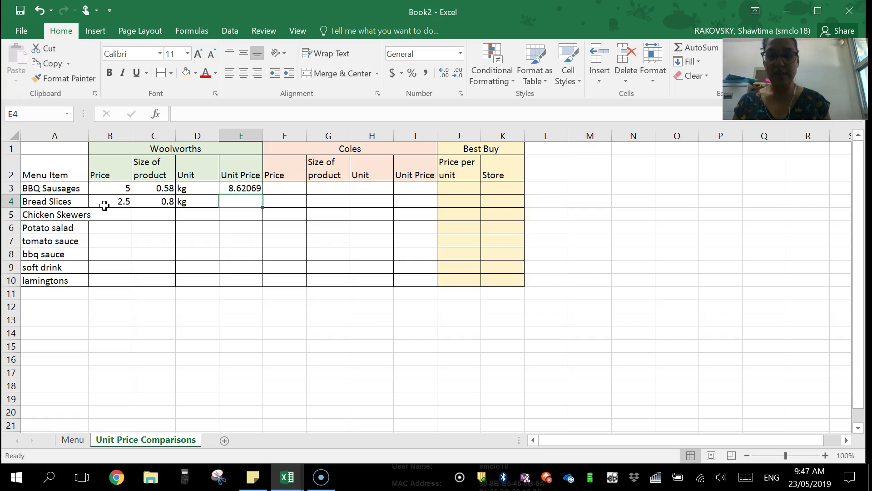
Step: Copy the Woolworths unit price formula from E3 down through E10 for the remaining menu items
left_click(238, 187)
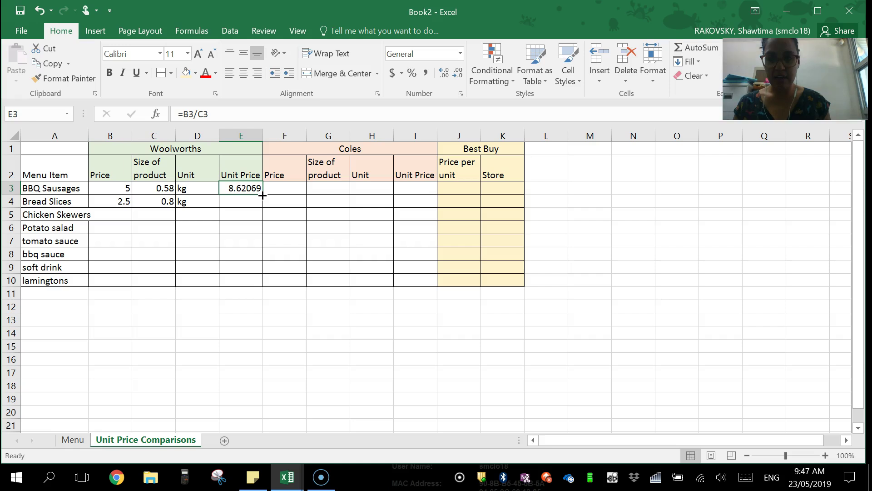
left_click_drag(262, 195, 257, 280)
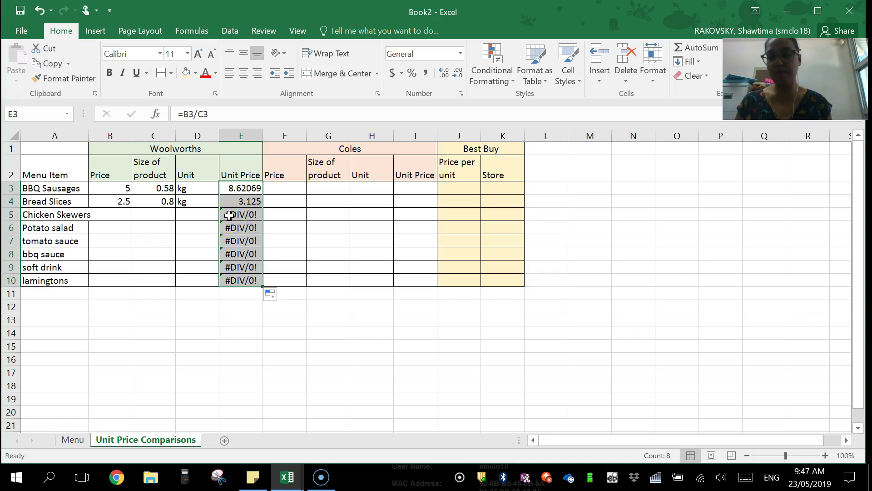
left_click(161, 217)
Step: Enter the Woolworths details for Chicken Skewers in row 5: price 1.1, size 1 and unit "skewer"
left_click(96, 215)
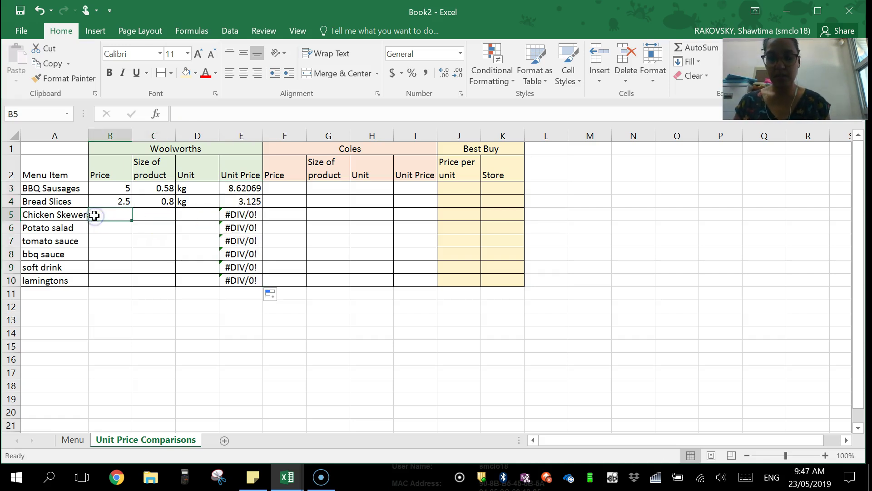
type("1.1")
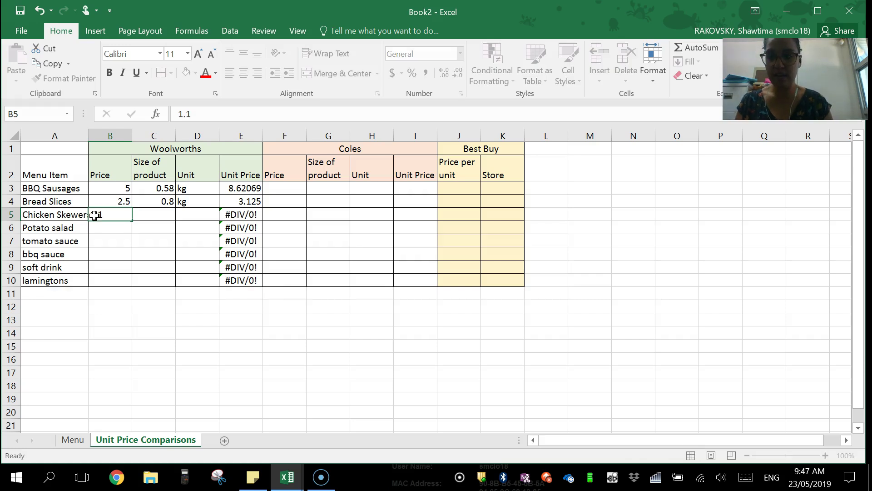
key("Tab")
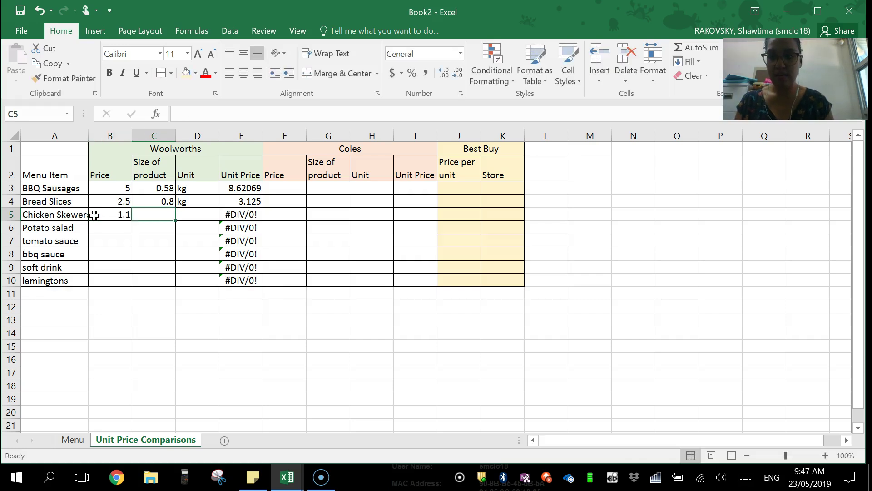
type("1")
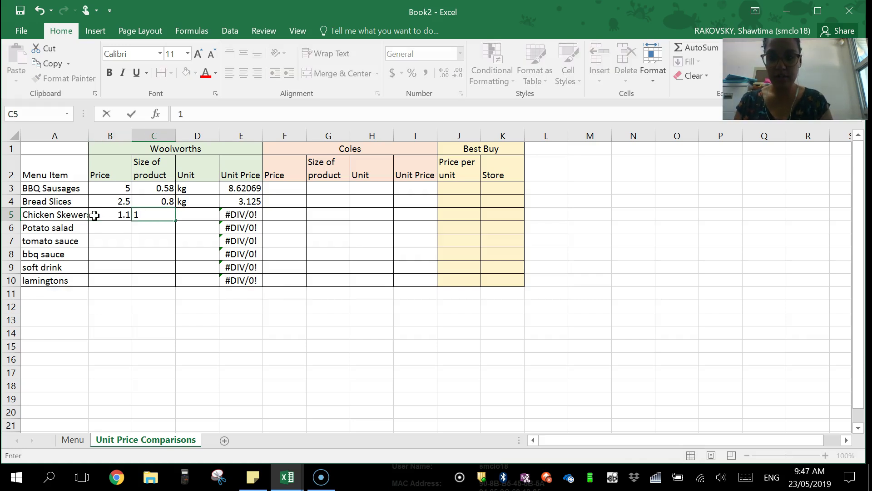
key("Tab")
type("skew")
key("Return")
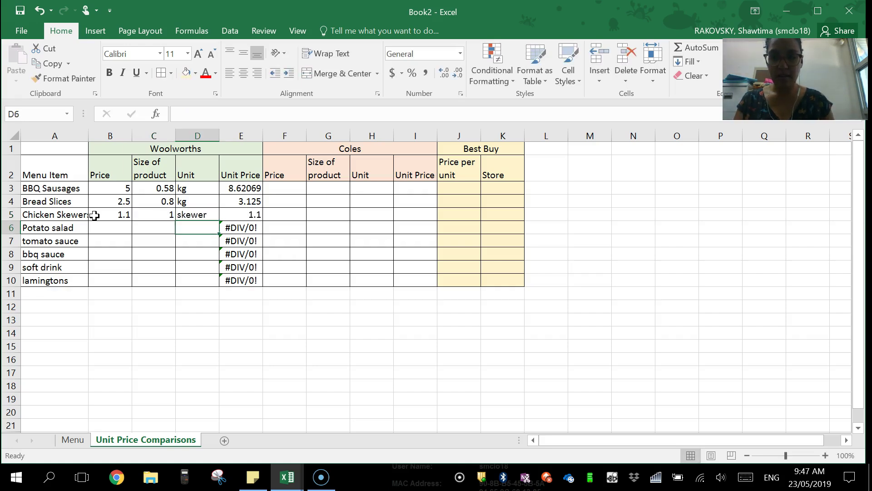
Step: Enter the Woolworths details for Potato salad in row 6: price 6, size 0.8 and unit kg
key("Up")
key("Left")
key("Left")
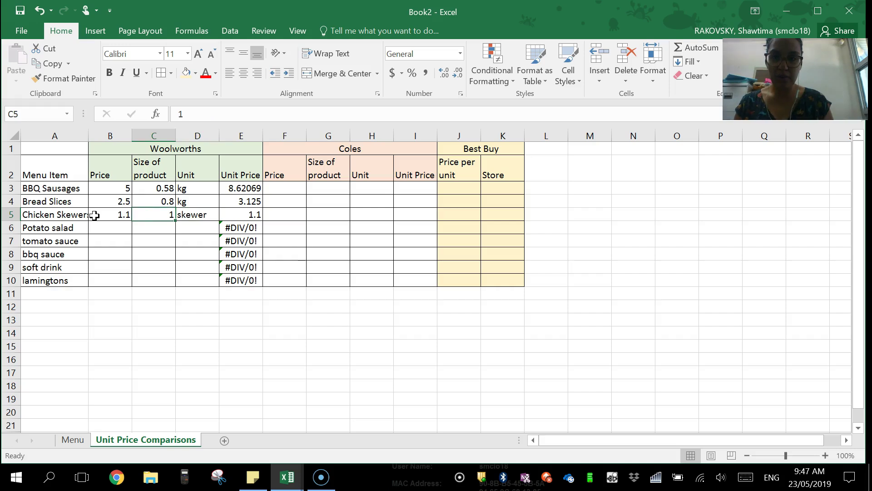
key("Down")
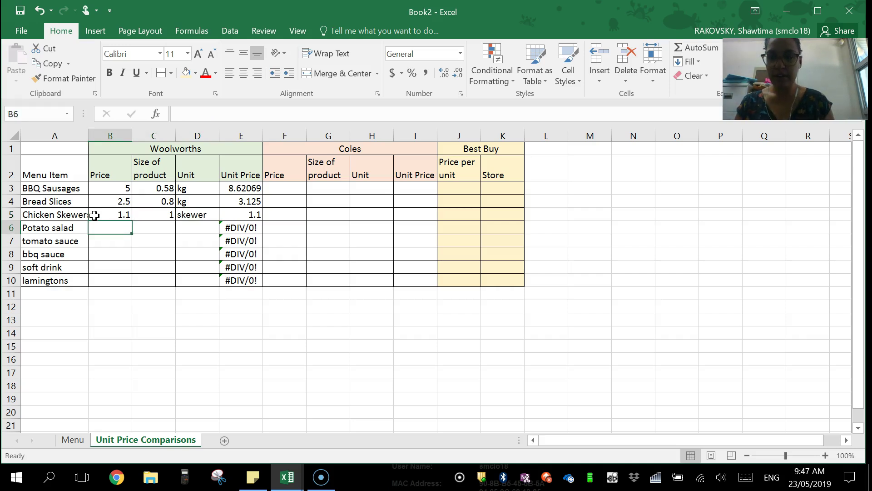
type("6")
key("Tab")
type("0")
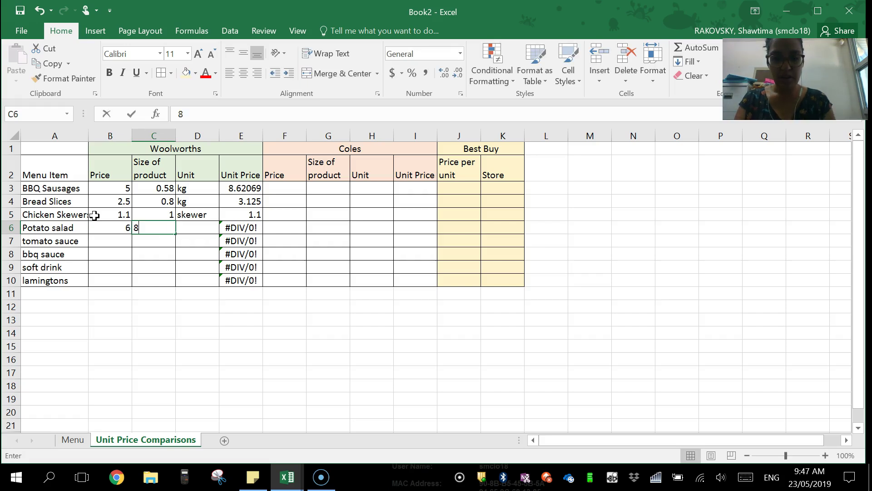
key("BackSpace")
type(".8")
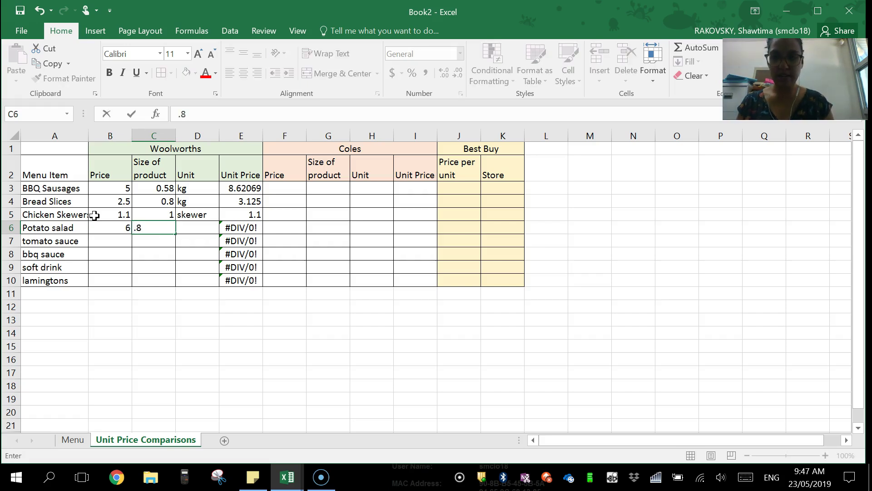
key("Tab")
type("kg")
key("Return")
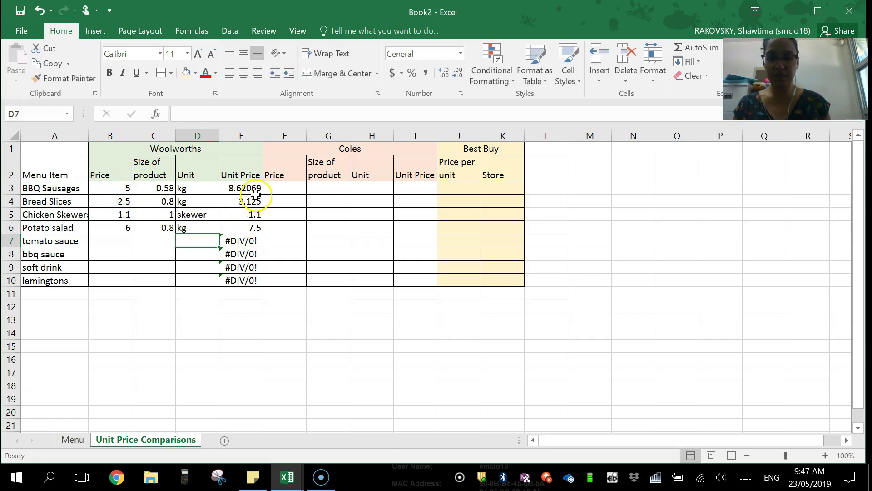
Step: Format the Woolworths Price column B as Currency with the $ symbol and two decimal places
left_click(117, 133)
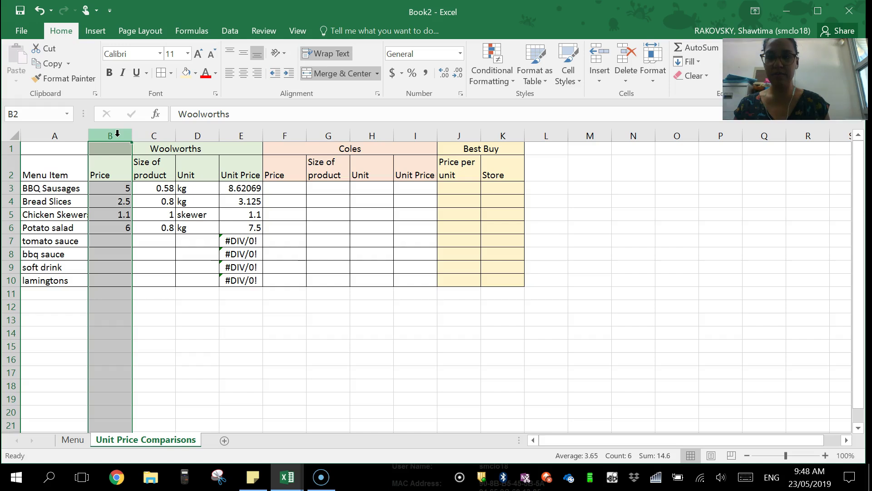
right_click(118, 138)
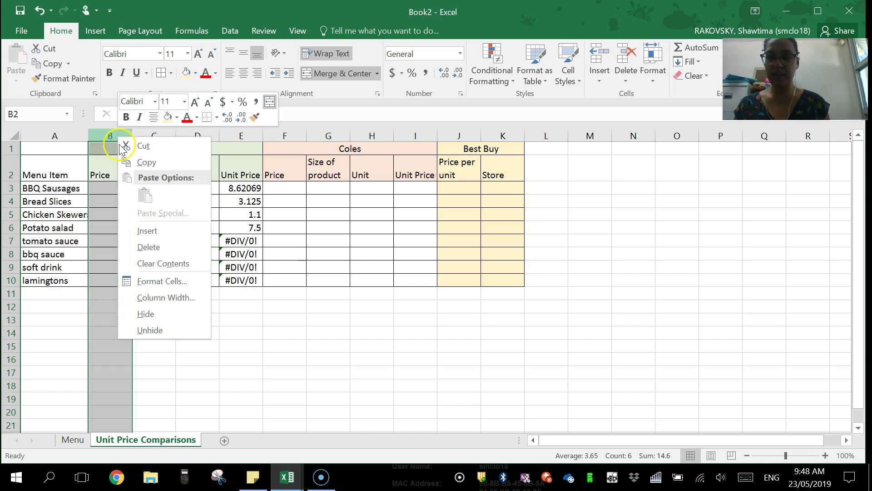
left_click(172, 281)
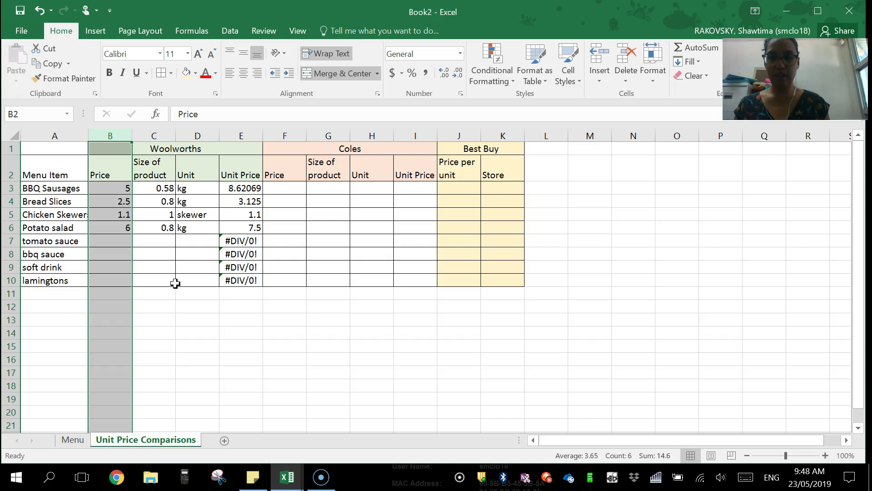
left_click(37, 191)
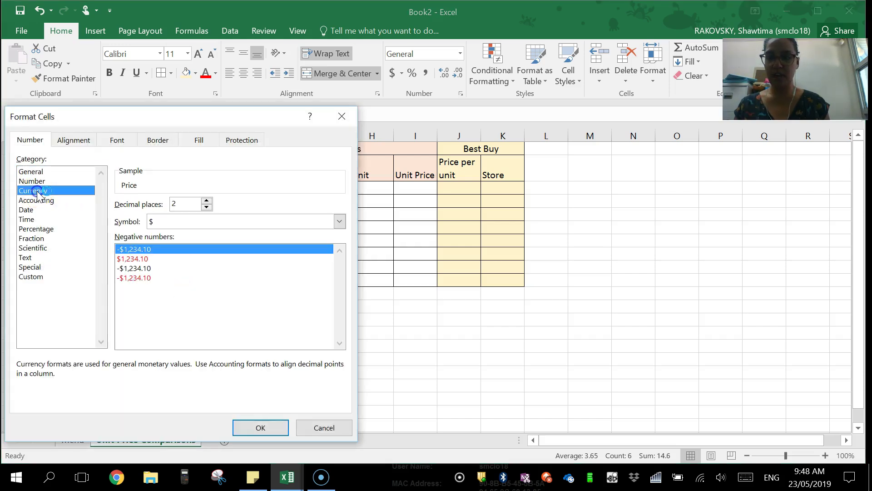
left_click(258, 429)
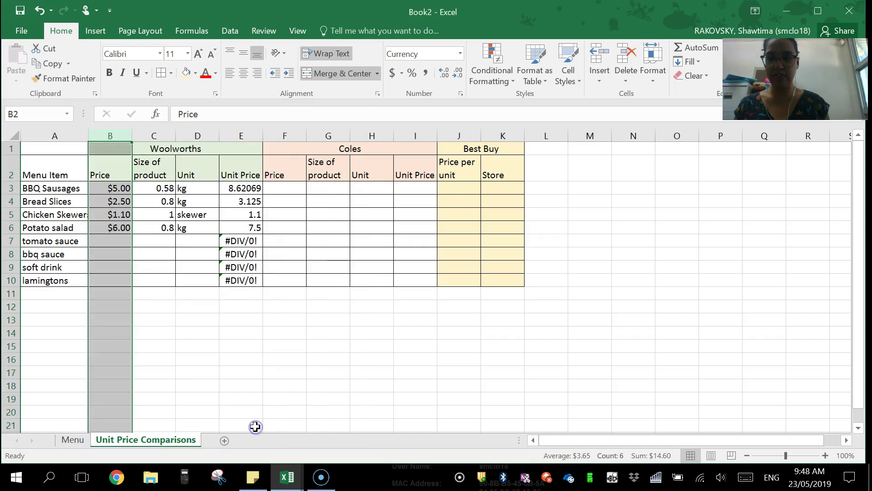
Step: Format the Woolworths Unit Price column E as Currency
right_click(256, 132)
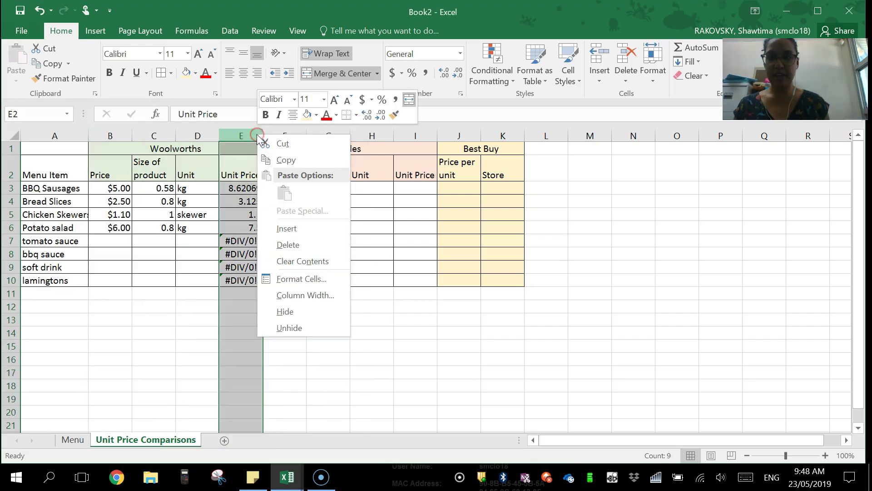
left_click(287, 286)
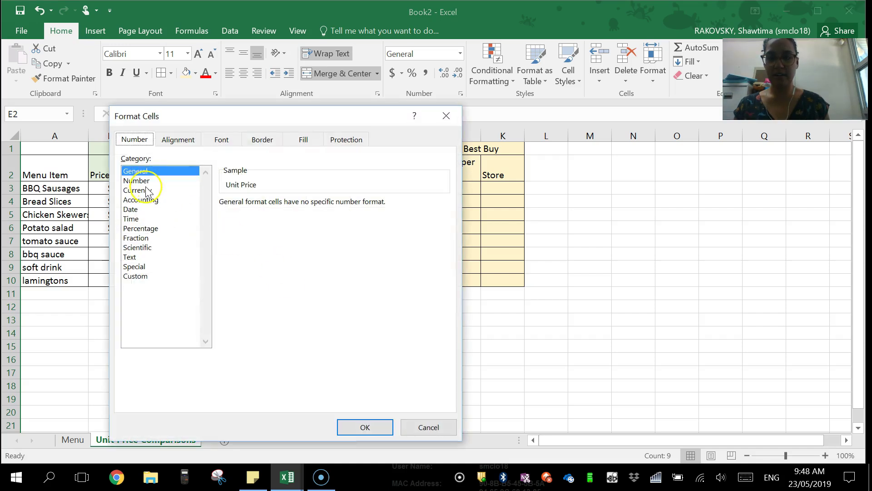
left_click(136, 190)
left_click(376, 427)
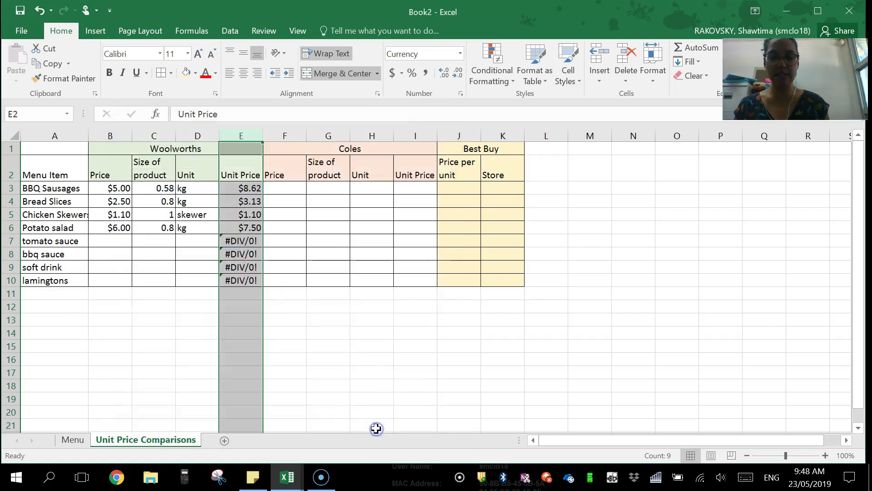
Step: Enter the Woolworths details for tomato sauce in row 7: price 2, size 0.5 and unit L
left_click(98, 239)
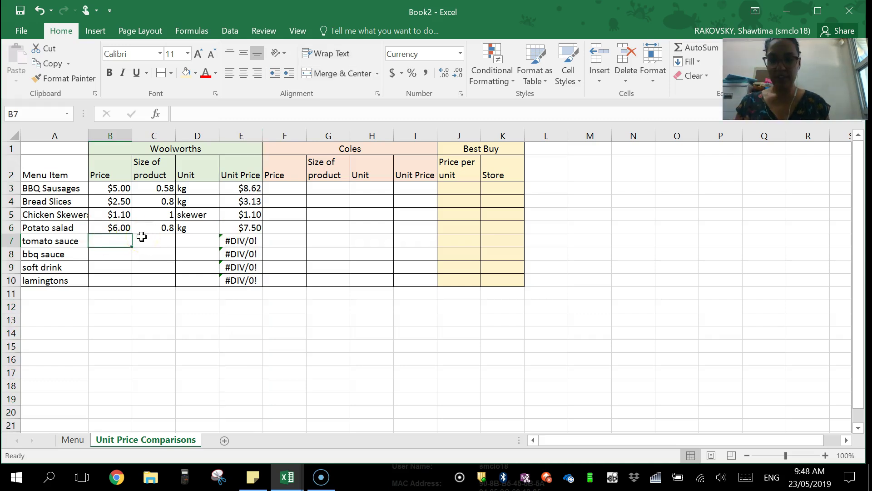
type("2")
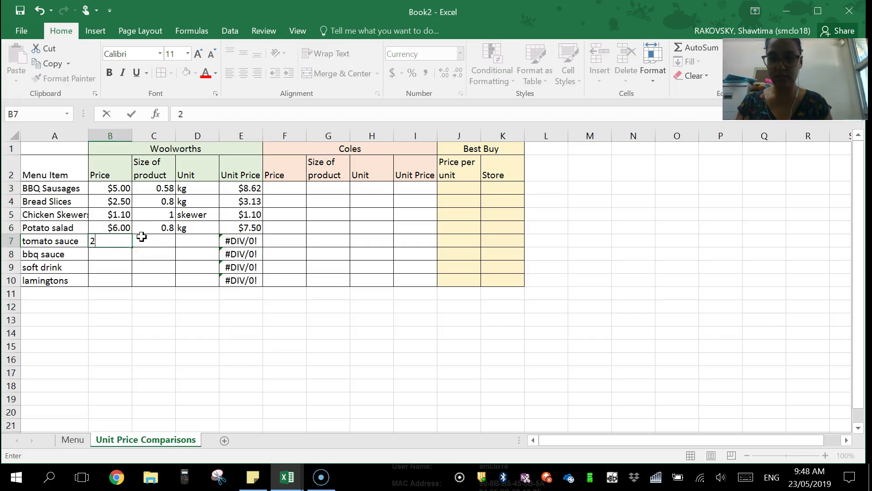
left_click(142, 236)
type(".5")
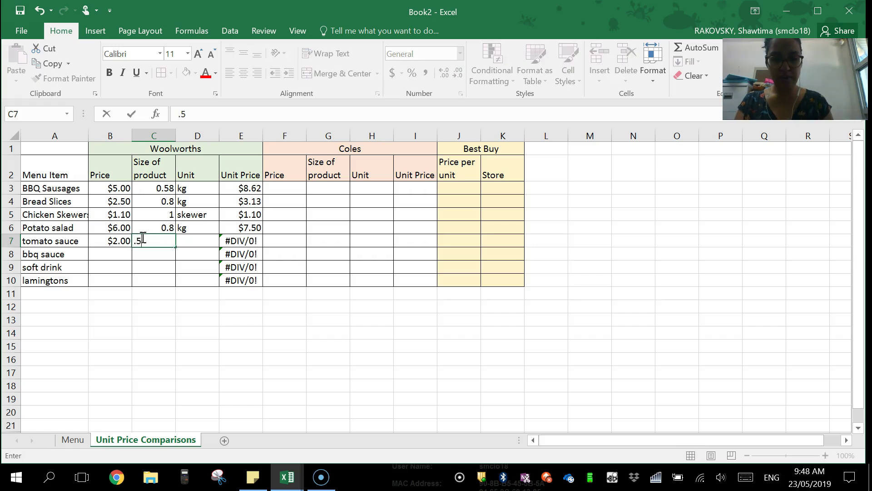
key("Tab")
type("L")
key("Return")
key("Up")
key("Down")
Step: Enter the Woolworths details for bbq sauce in row 8: price 2, size 0.5 and unit L
key("Left")
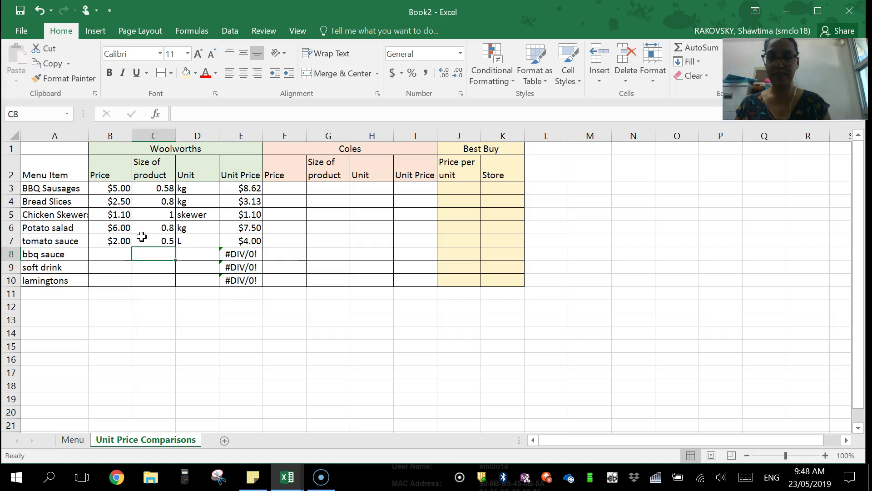
key("Left")
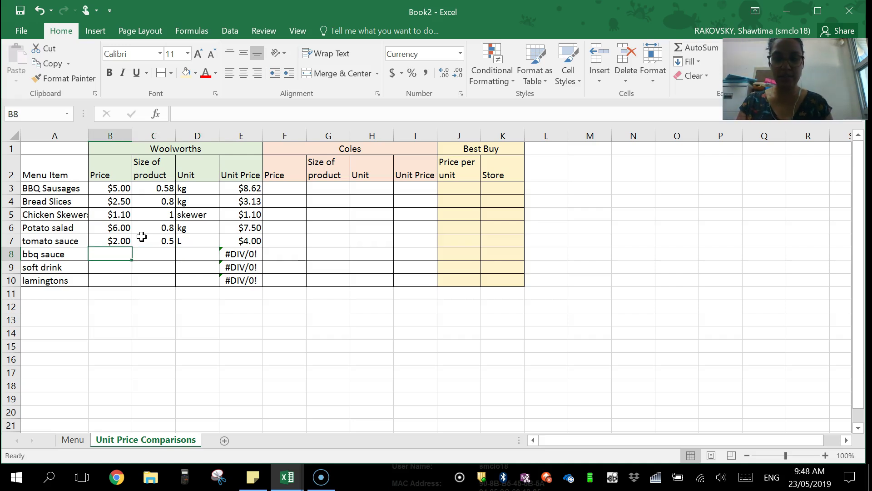
type("2")
key("Tab")
type("0.5")
key("Tab")
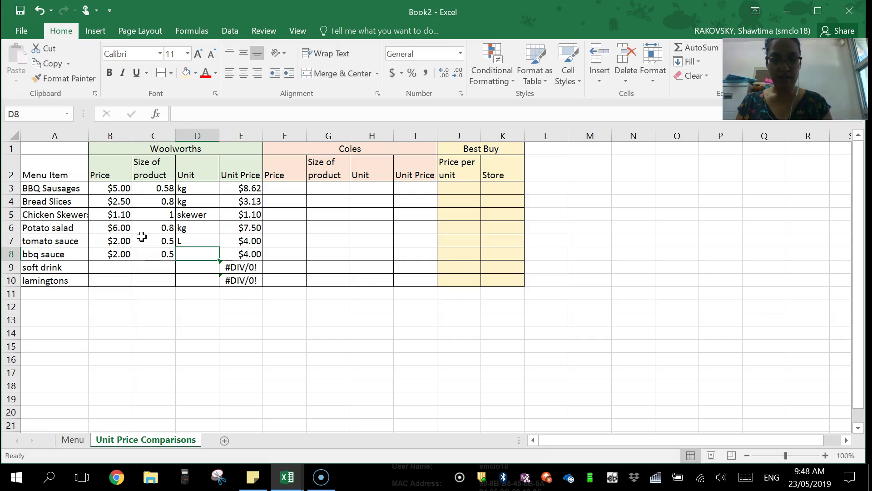
type("L")
key("Return")
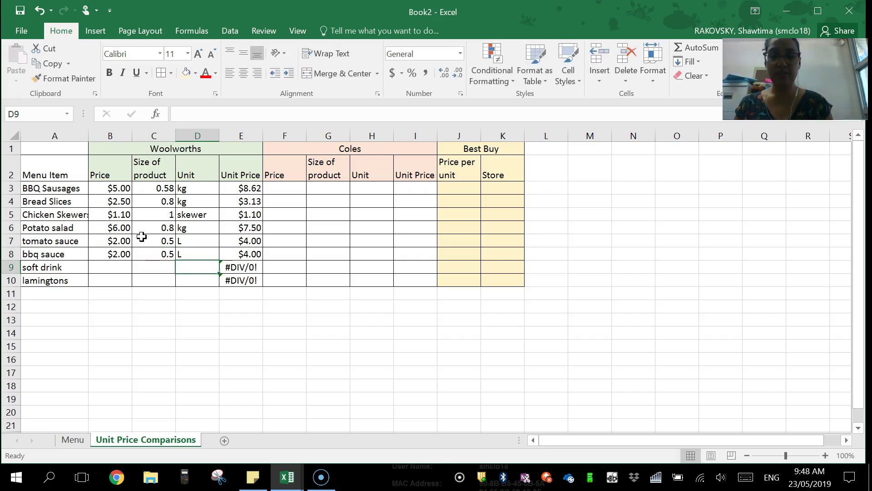
Step: Enter the Woolworths details for soft drink in row 9: price 18.00, size 24 and unit "cans"
key("Left")
key("Left")
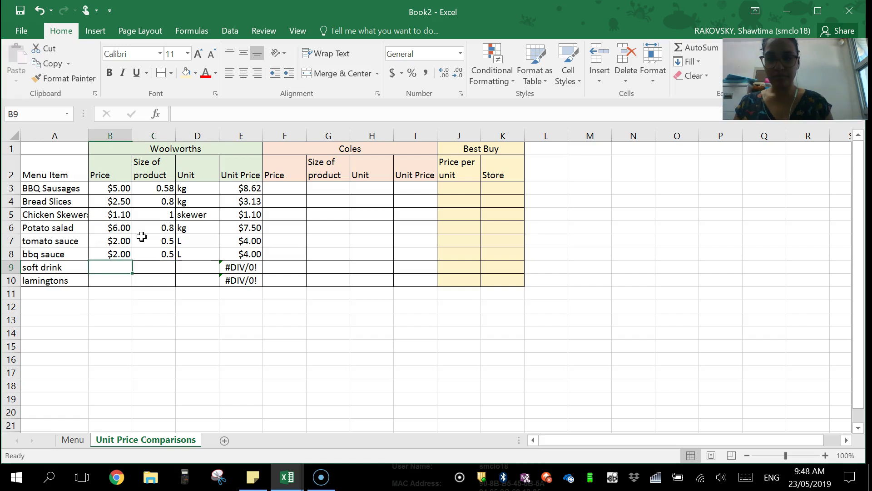
type("18")
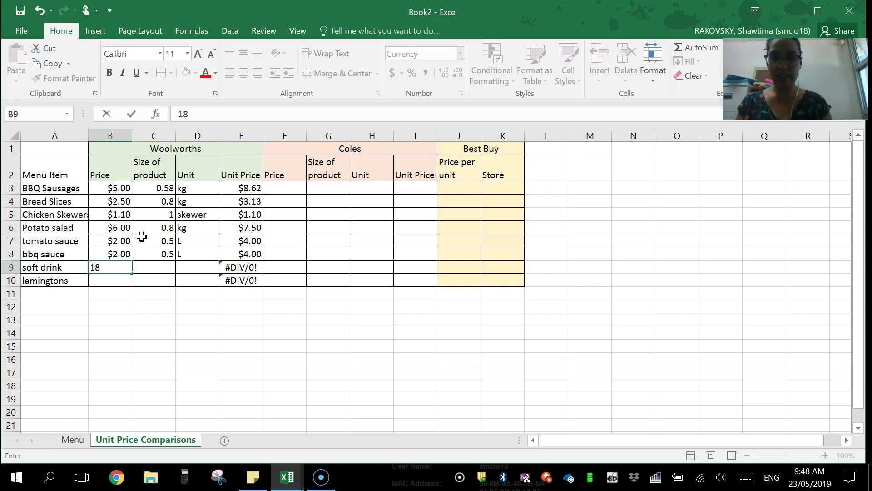
type(".00")
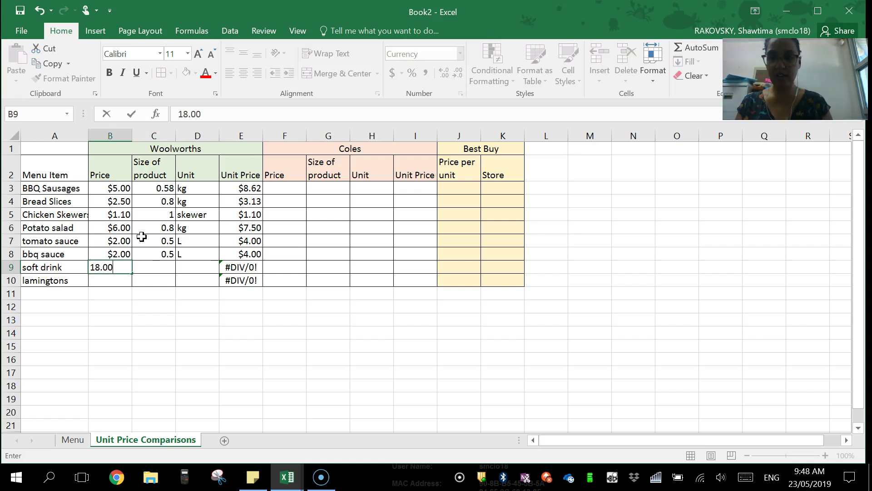
key("Right")
type("24")
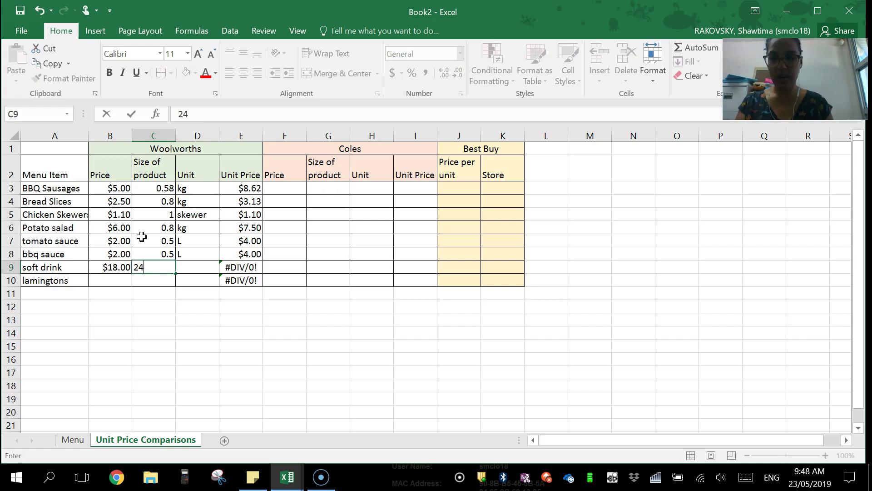
key("Right")
type("cans")
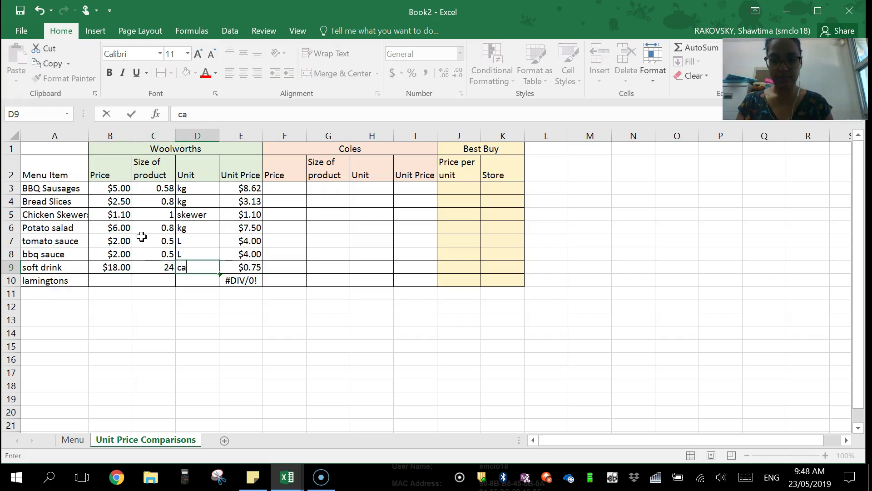
key("Return")
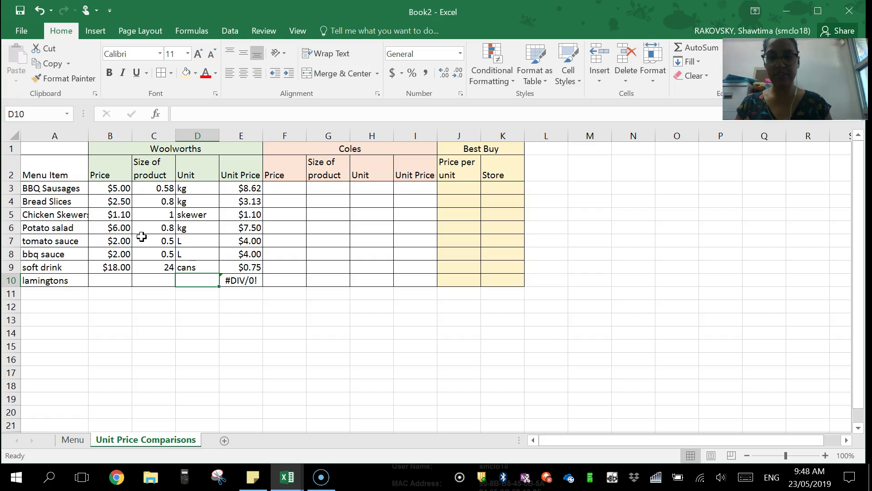
Step: Enter the Woolworths details for lamingtons in row 10: price 4, size 12 and unit "pieces"
key("Left")
key("Left")
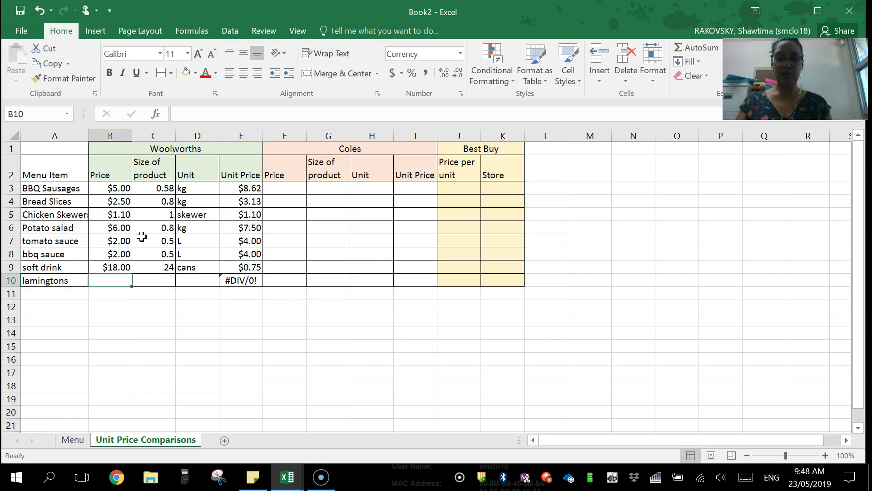
type("4")
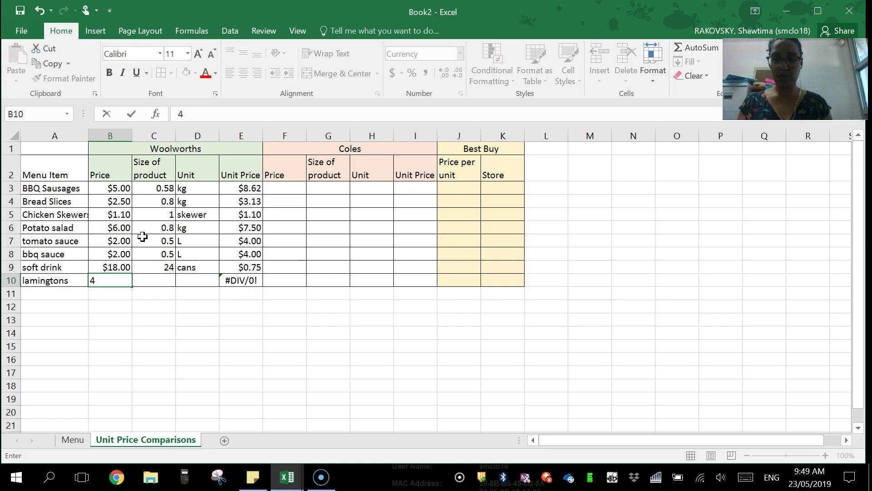
key("Tab")
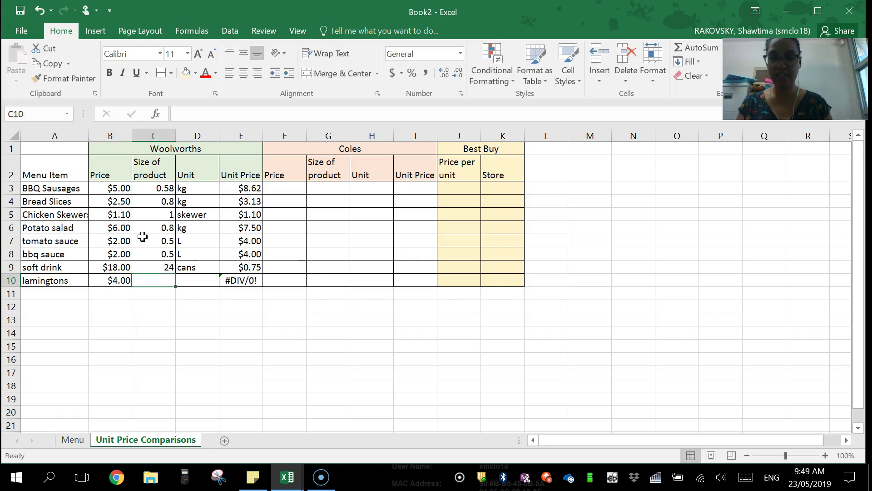
key("Left")
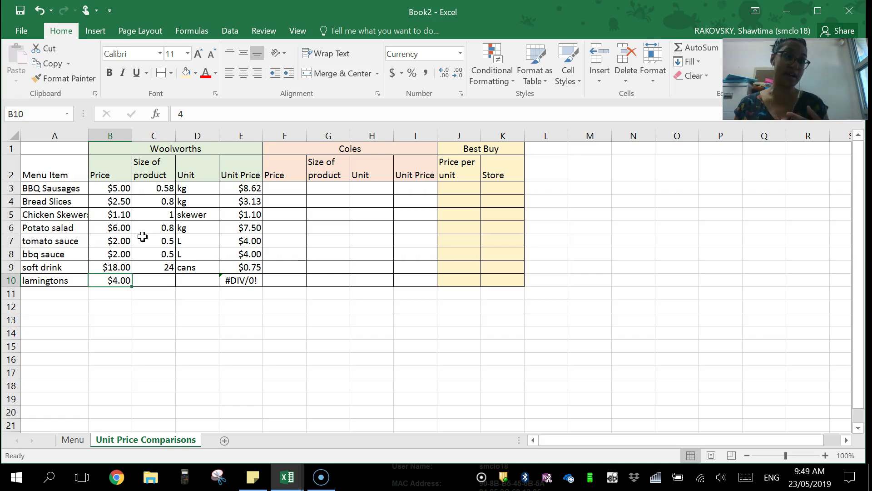
key("Tab")
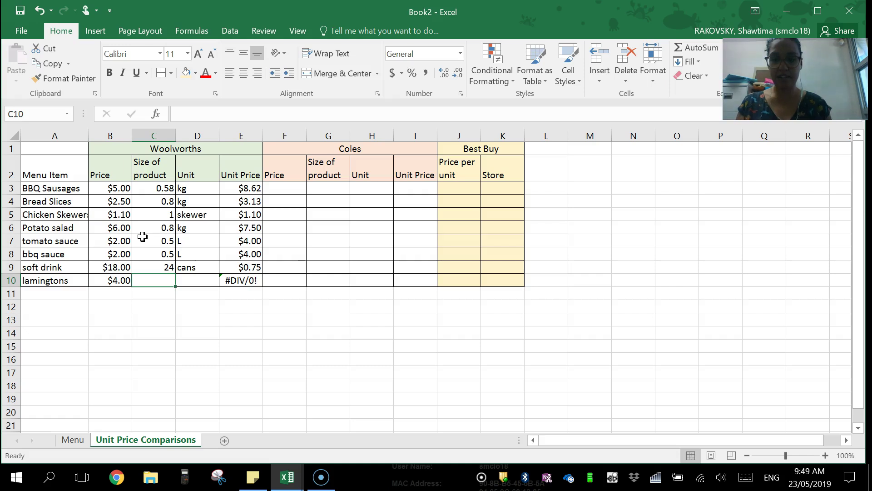
type("12")
key("Tab")
type("piec")
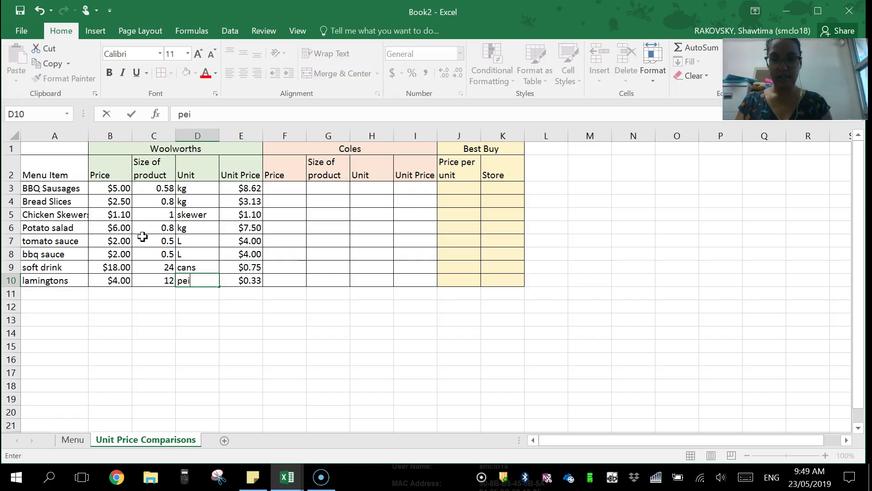
type("es")
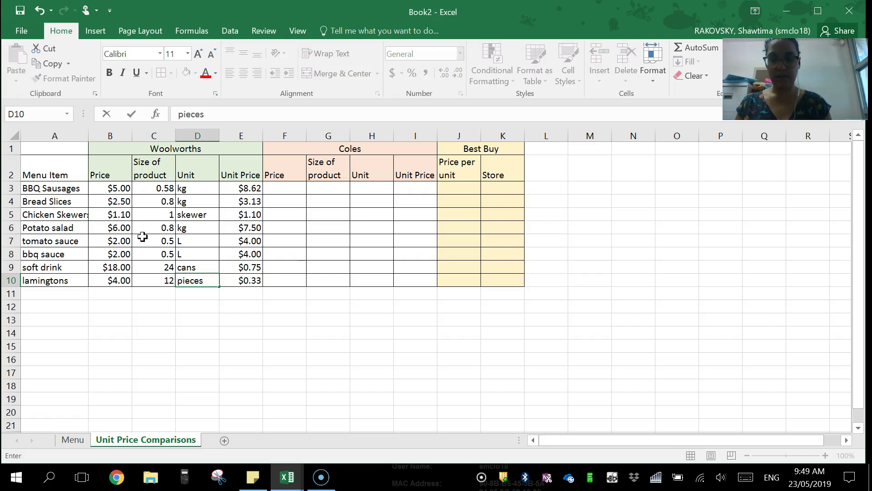
key("Return")
key("Up")
key("Left")
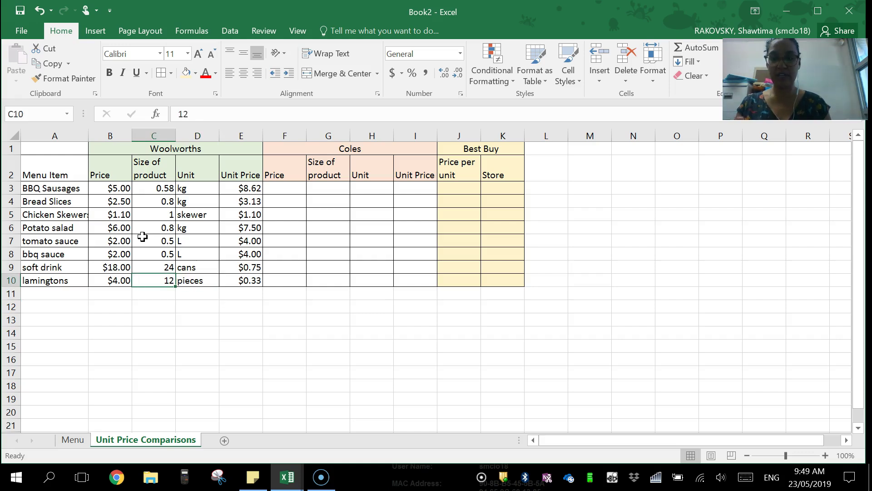
key("Right")
key("Right")
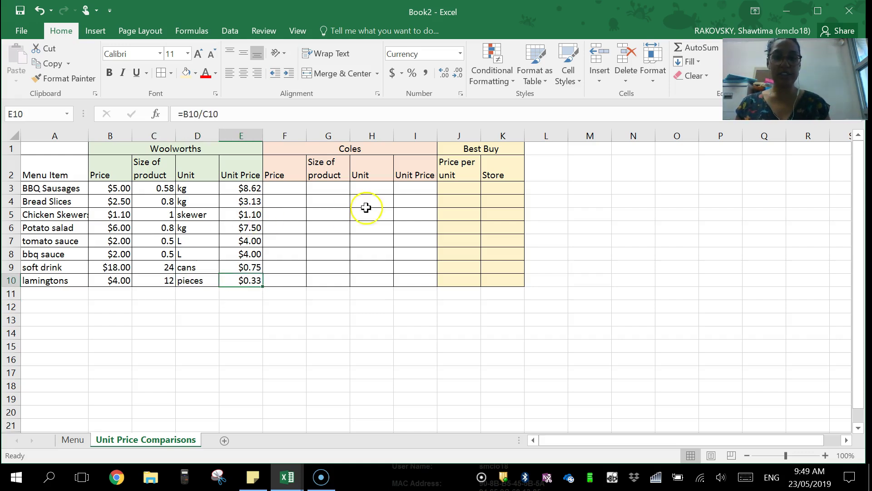
Step: Calculate the Coles unit price in I3 with the formula =F3/G3 and fill it down to I10
left_click_drag(403, 187, 412, 280)
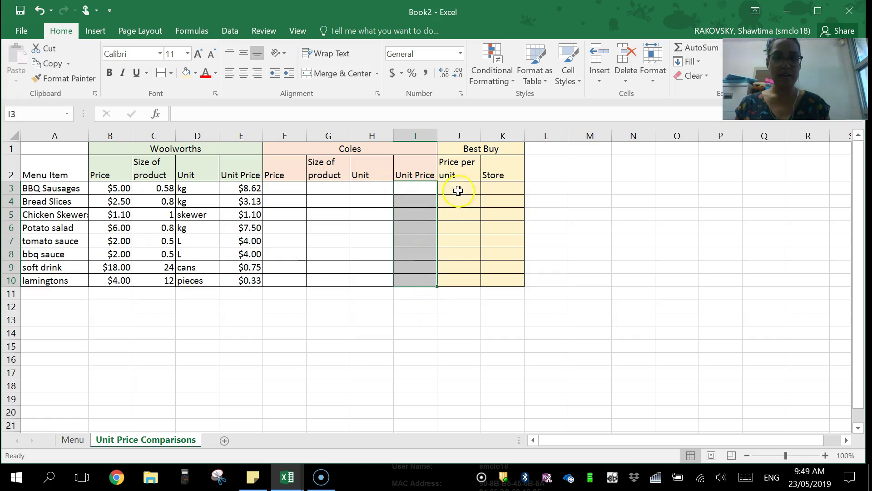
left_click(423, 188)
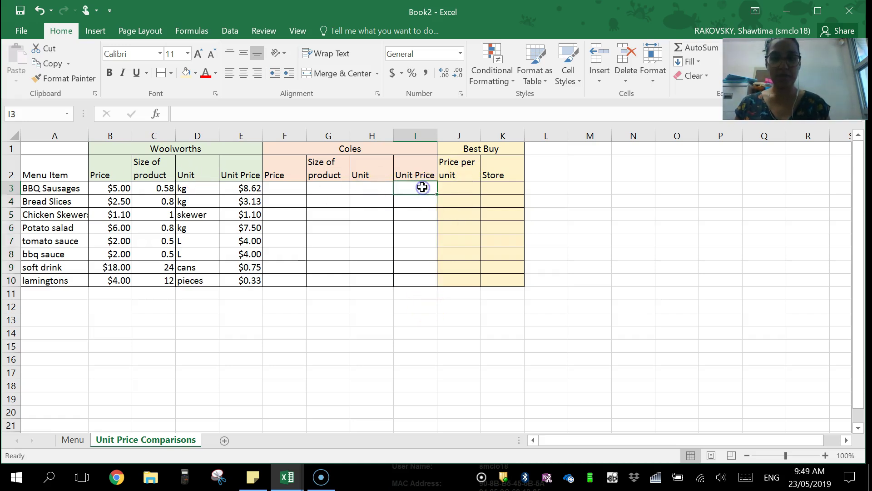
type("=")
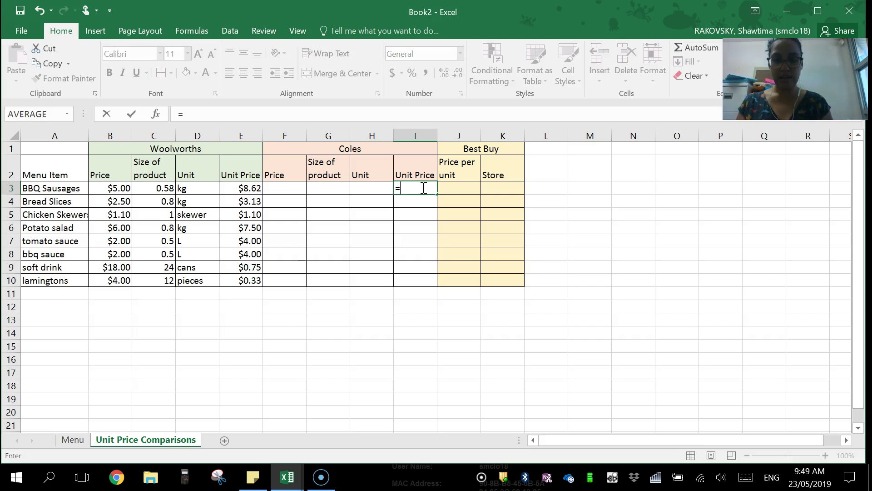
type("f3")
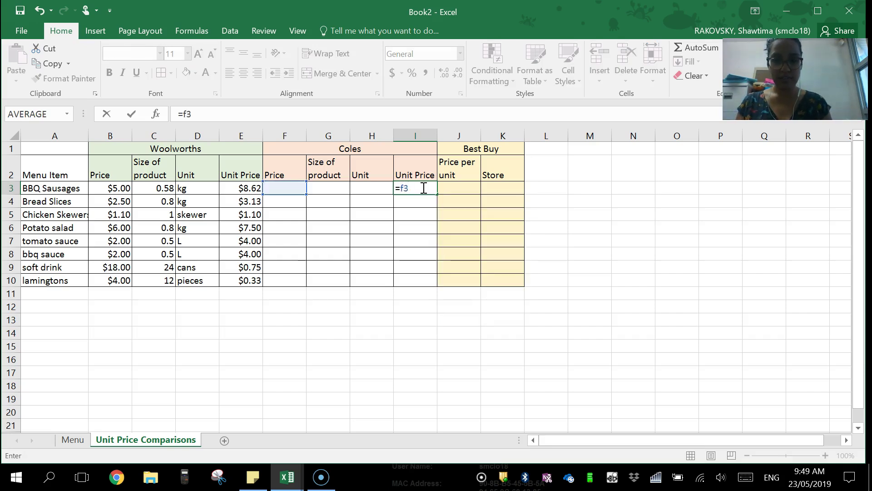
type("/g3")
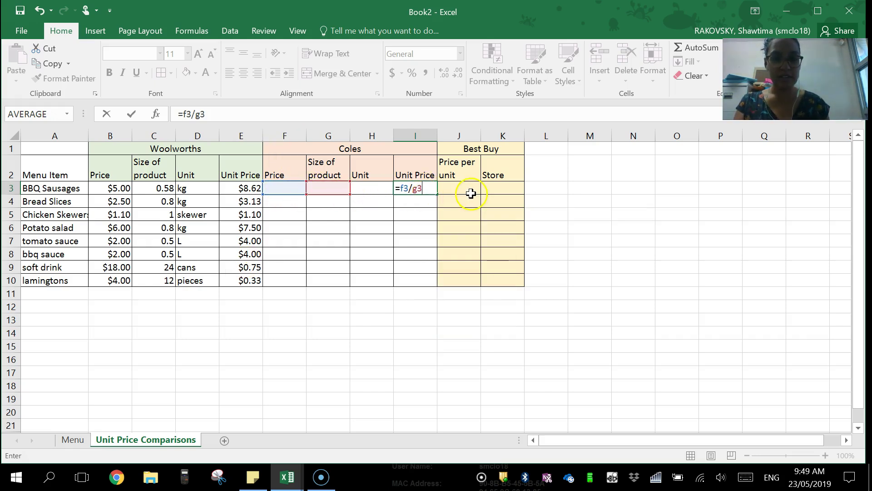
key("Return")
left_click(410, 188)
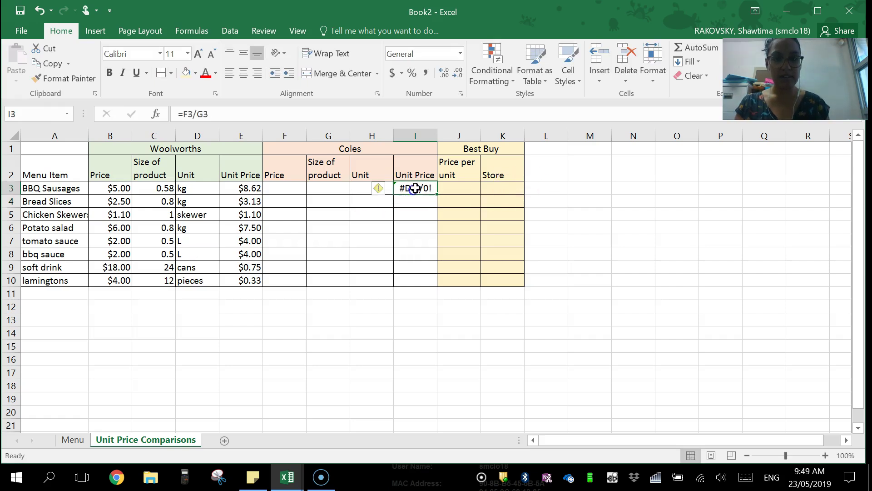
left_click_drag(436, 194, 430, 287)
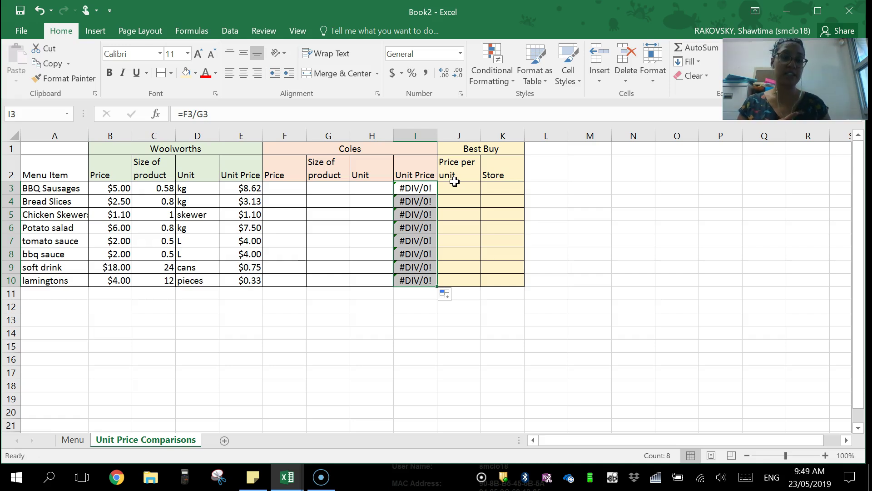
Step: Enter the Coles details for BBQ Sausages in row 3: price 6, size 0.6 and unit kg
left_click(294, 191)
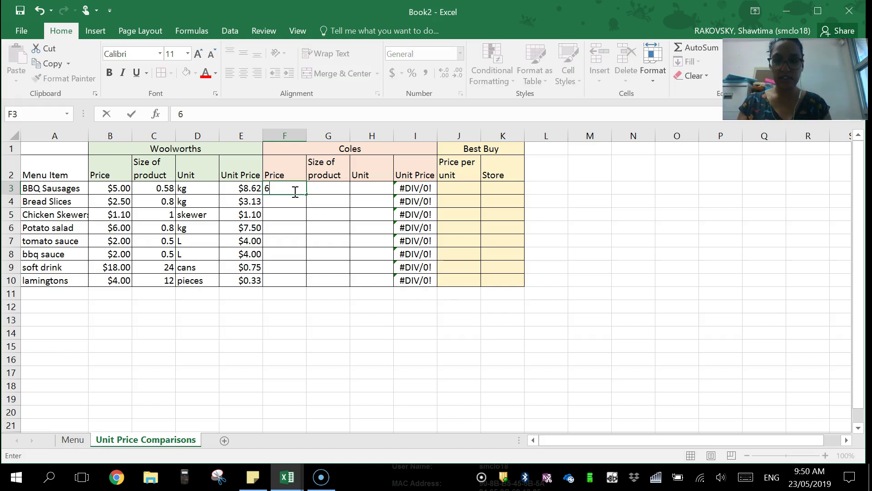
type("6")
key("Tab")
type(".")
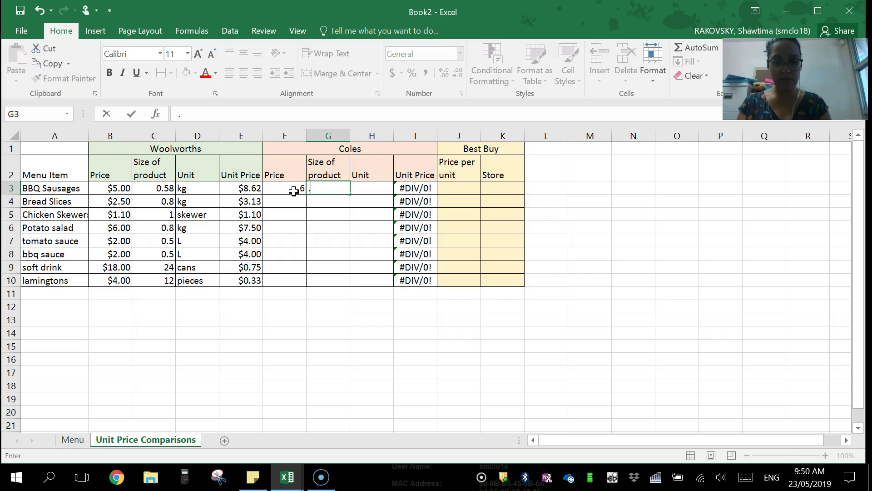
key("Tab")
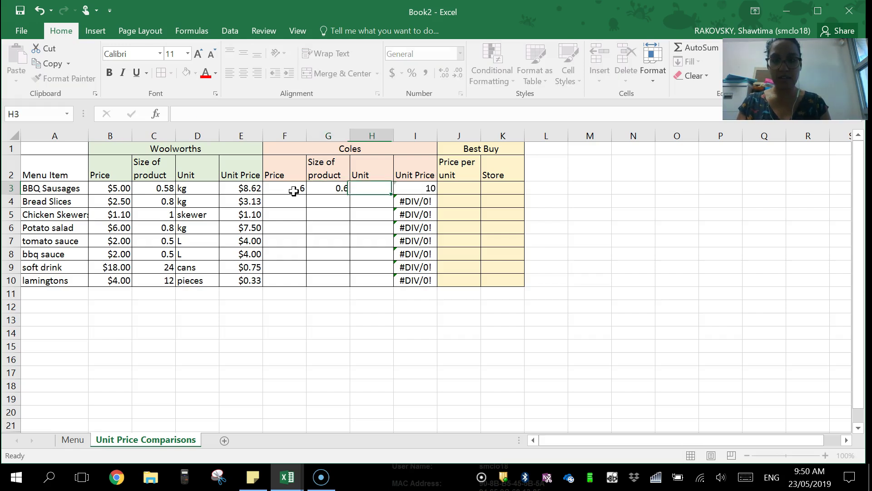
type("kg")
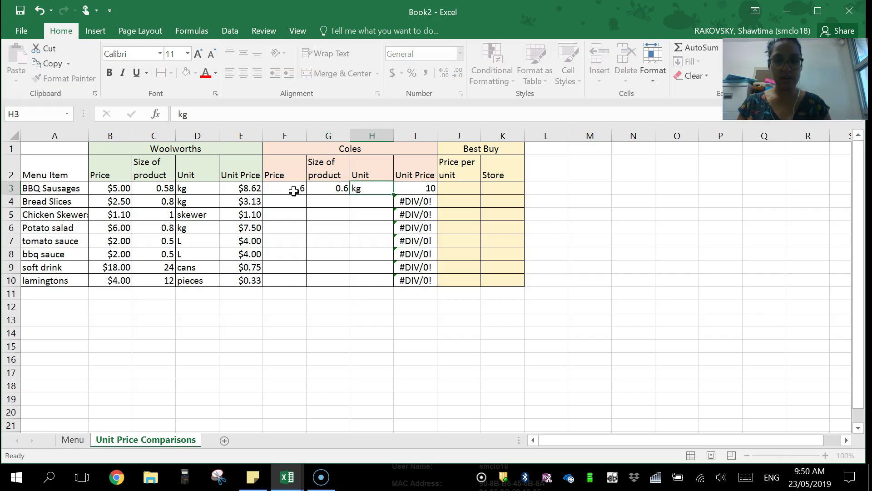
key("Return")
key("Up")
key("Right")
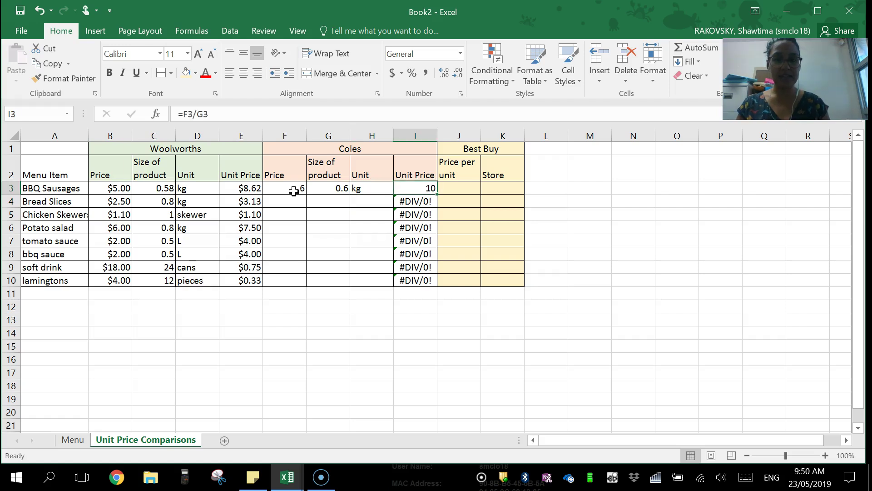
Step: Format the Coles Price column F and Unit Price column I as Currency with the $ symbol
left_click(289, 134)
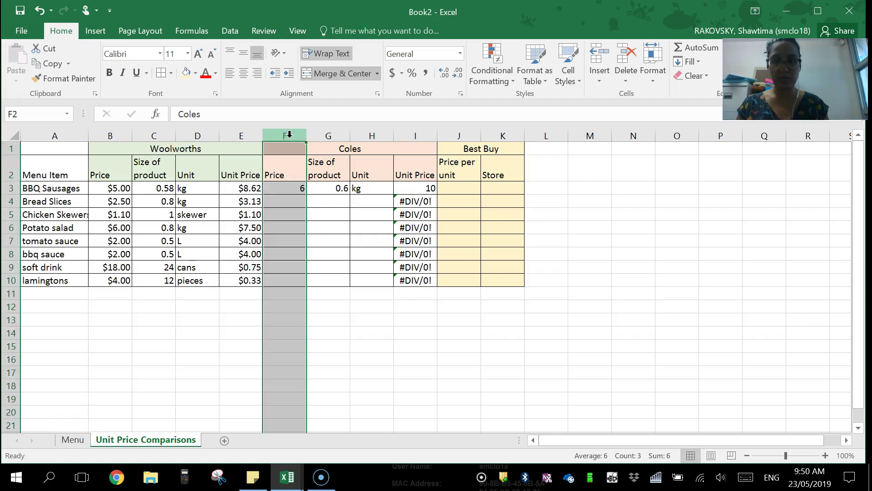
right_click(289, 135)
left_click(333, 281)
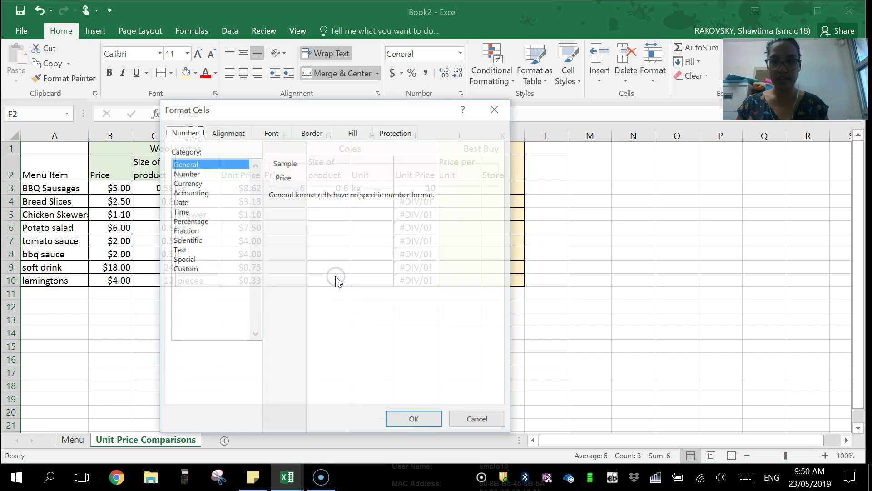
left_click(211, 184)
left_click(417, 419)
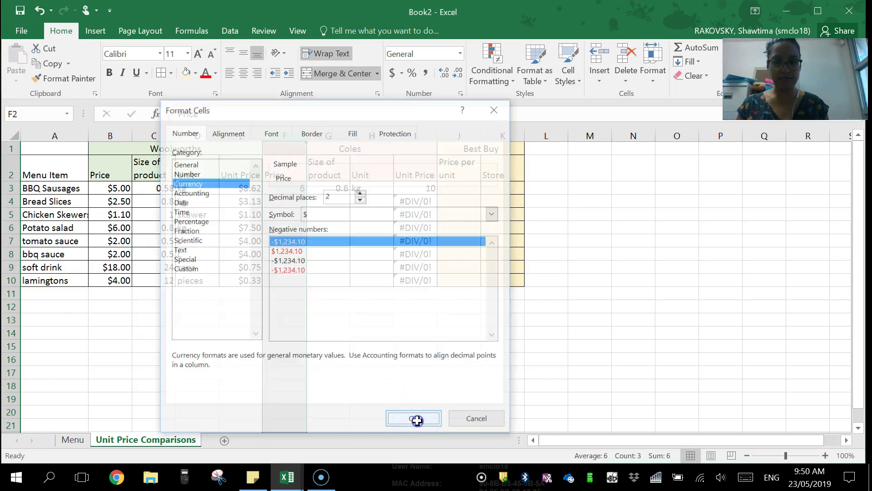
right_click(416, 135)
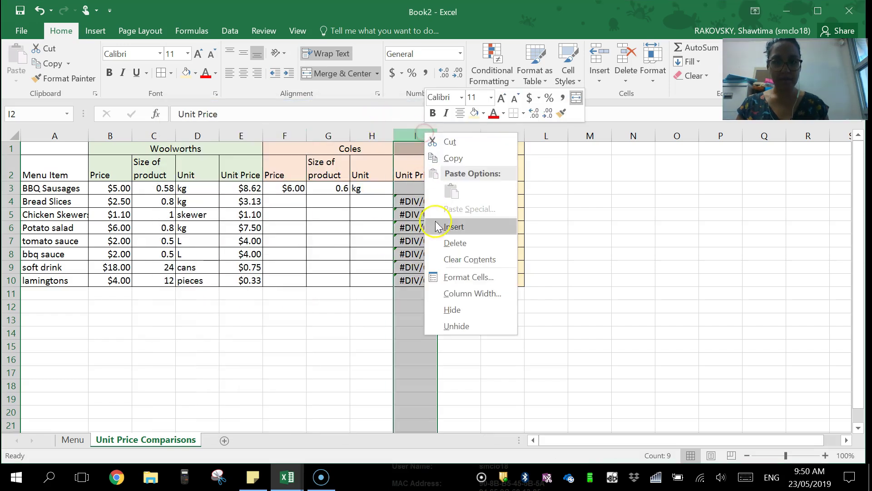
left_click(440, 276)
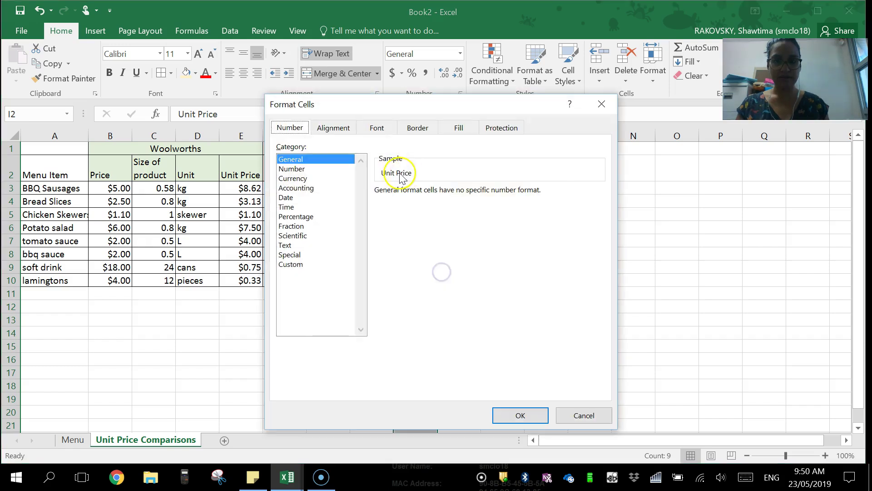
left_click(293, 178)
left_click(517, 415)
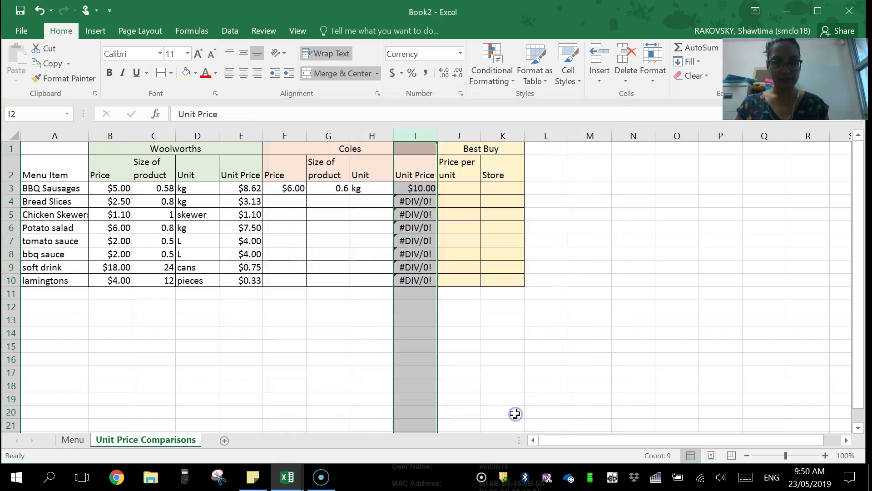
Step: Enter "$8.62 per kg" as the Best Buy price per unit for BBQ Sausages in J3
left_click(456, 188)
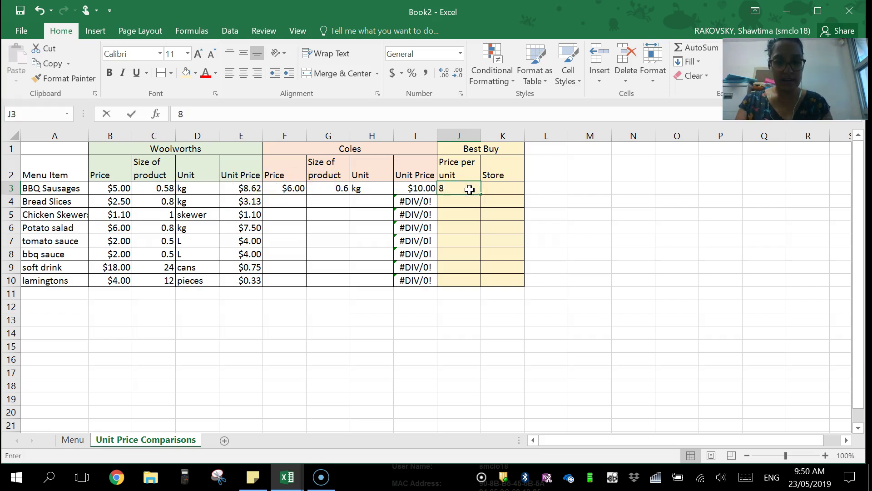
type(".63")
key("BackSpace")
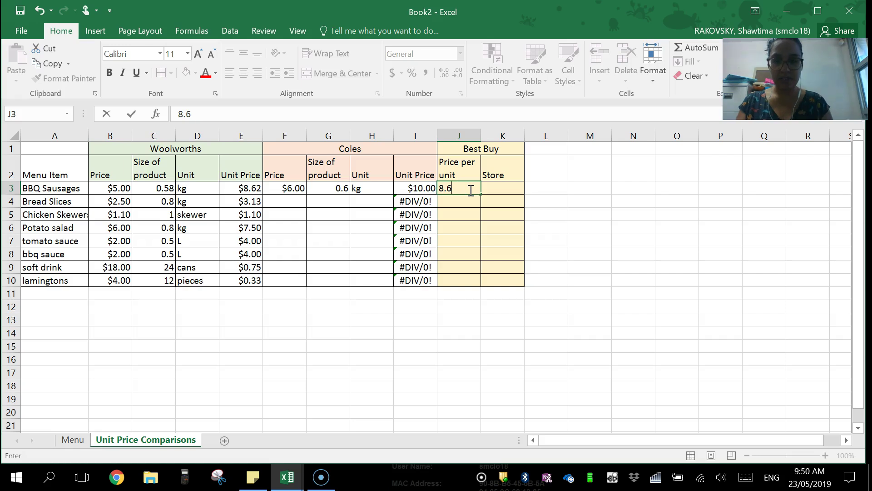
key("ctrl+Return")
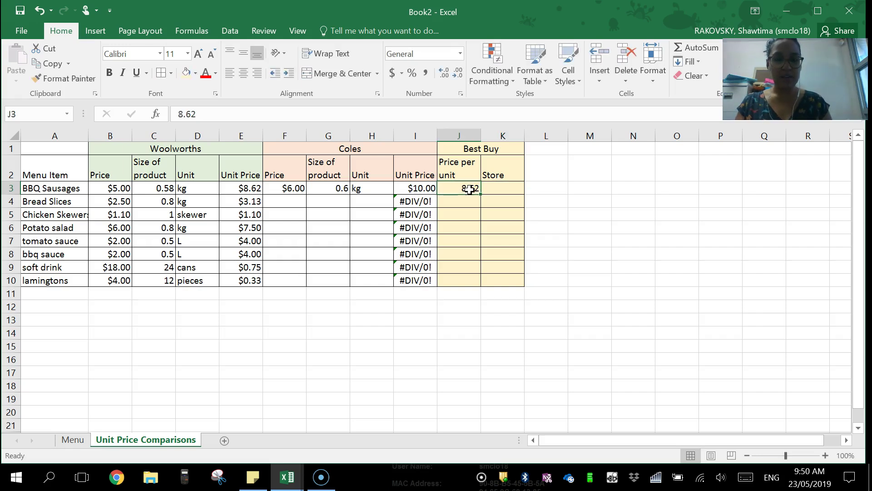
left_click(179, 114)
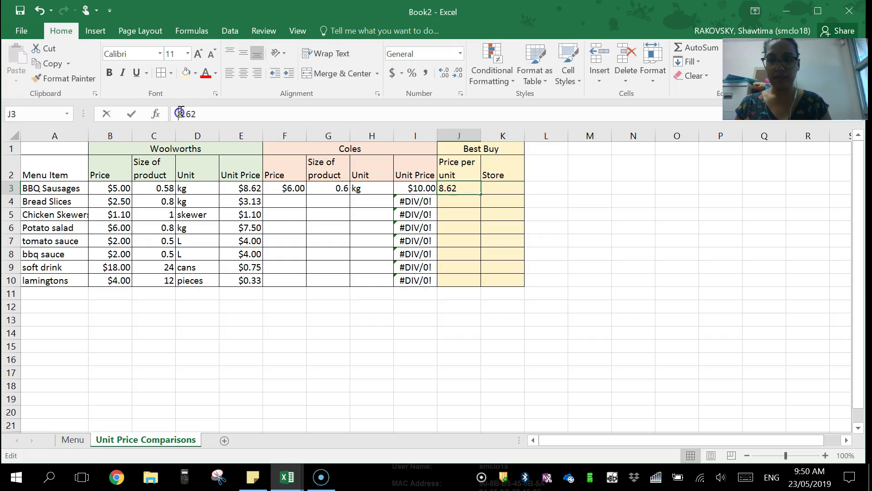
type("$8.62")
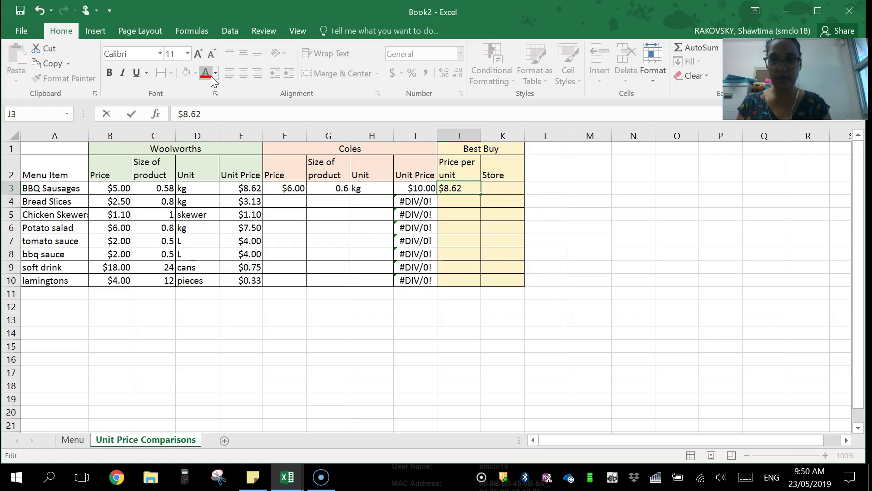
type(" per kg")
key("Tab")
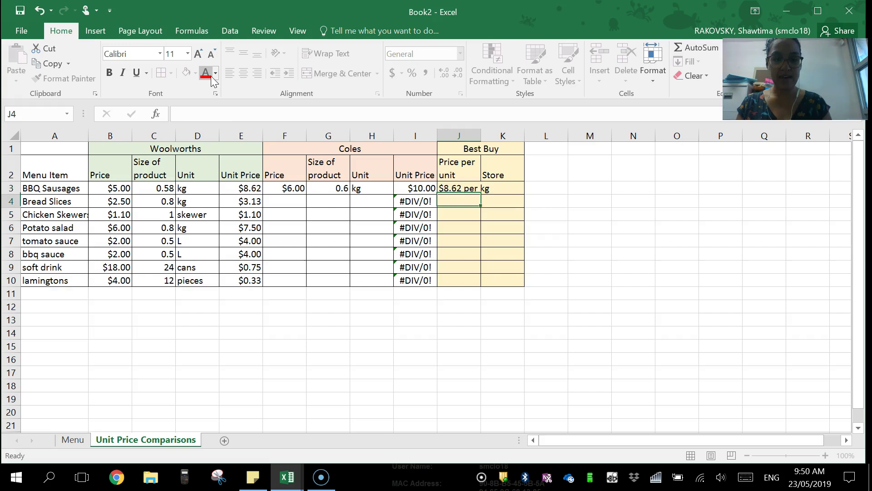
Step: Enter "Woolworths" as the Best Buy store in K3 and autofit the widths of columns J and K
type("Woolworths")
key("Return")
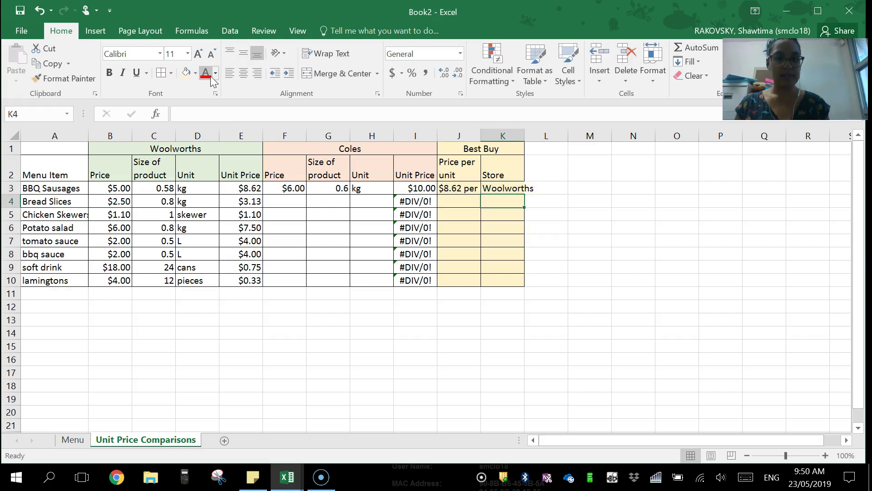
double_click(481, 137)
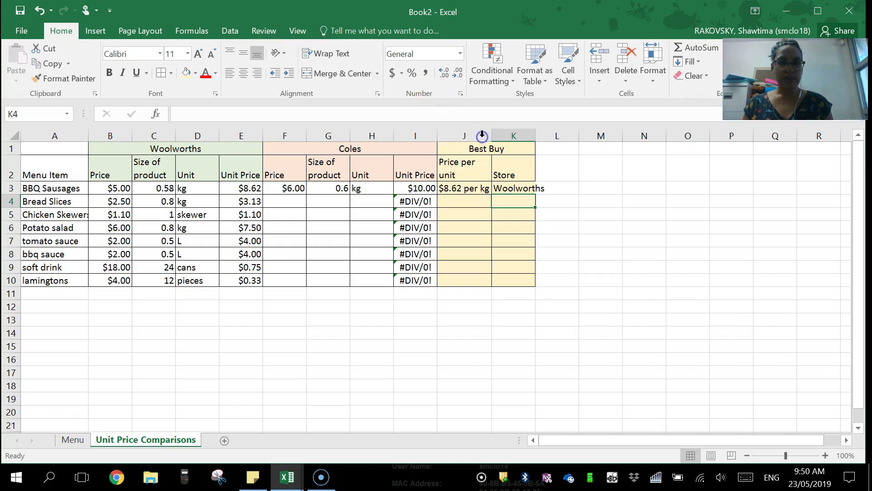
double_click(535, 135)
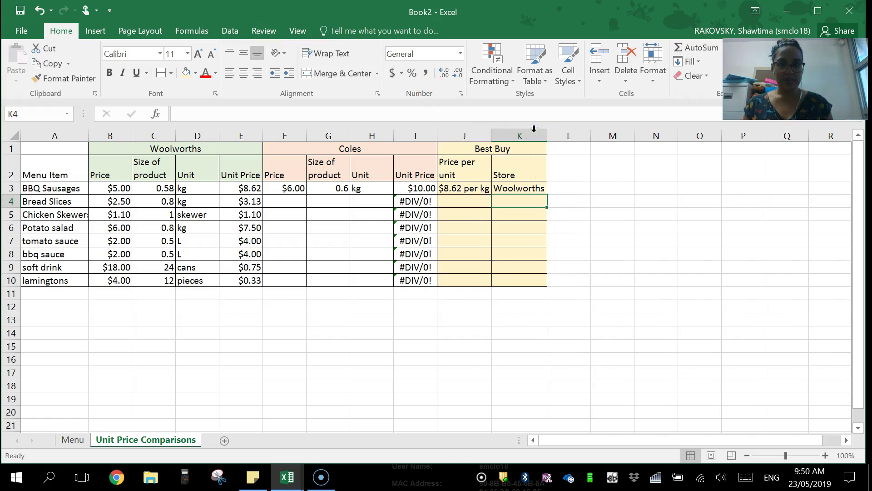